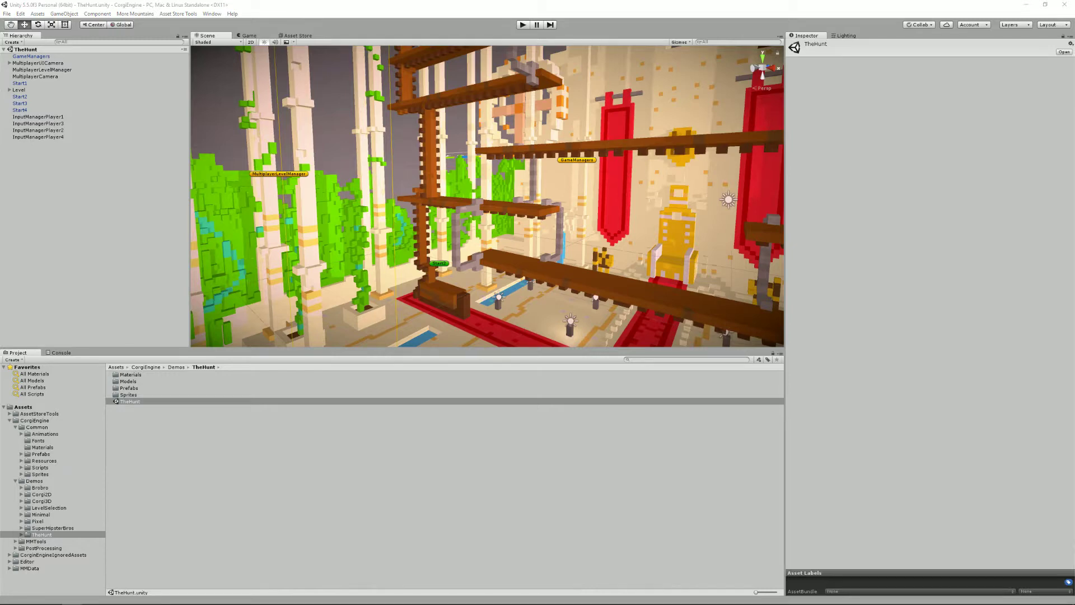
right_drag(592, 219, 752, 247)
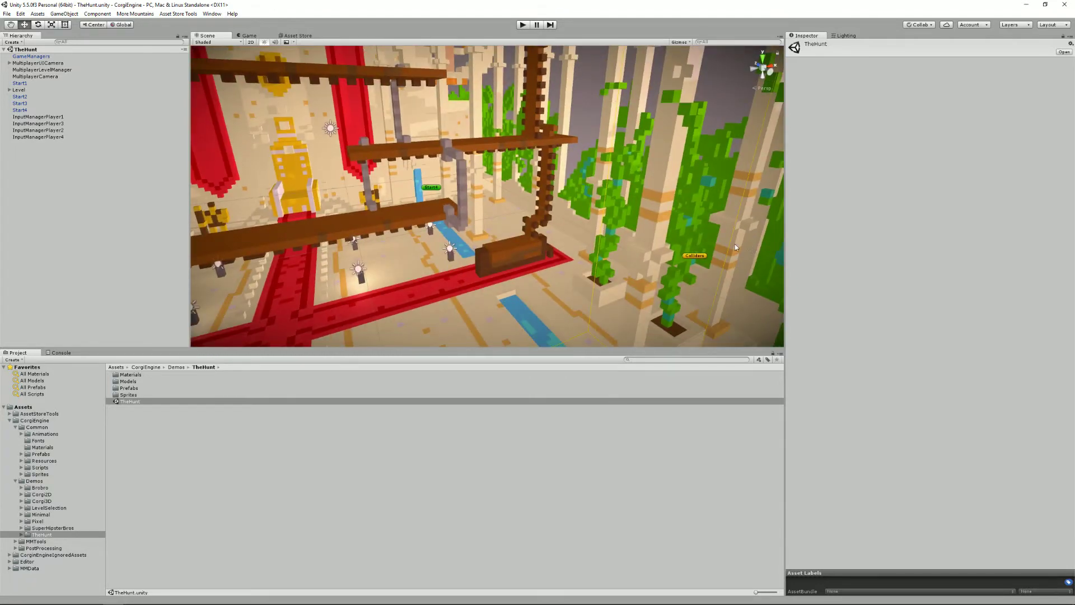
right_drag(684, 226, 564, 212)
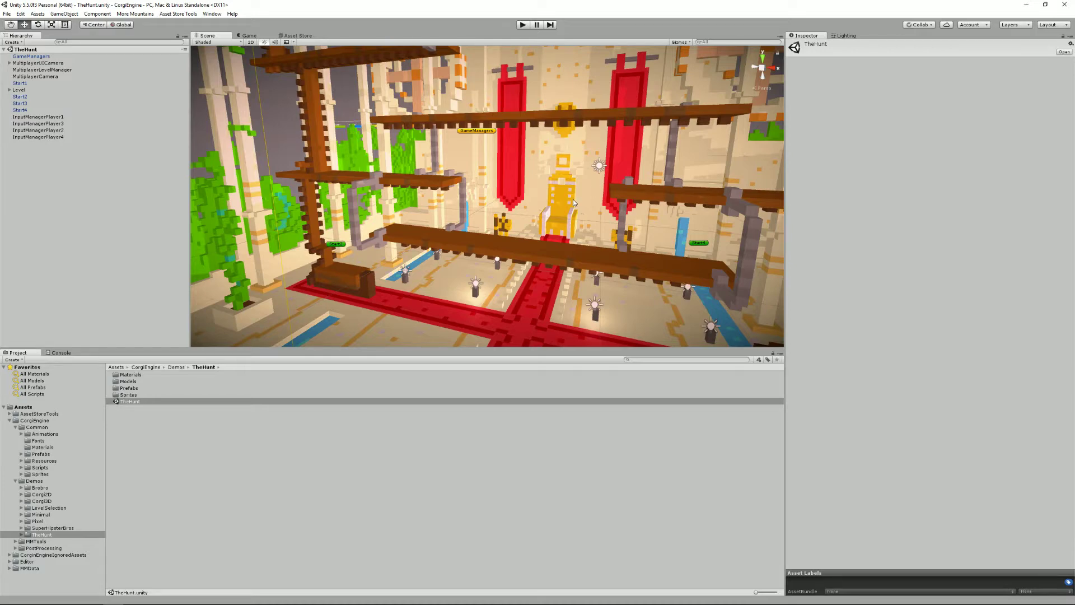
alt+drag(564, 196, 510, 176)
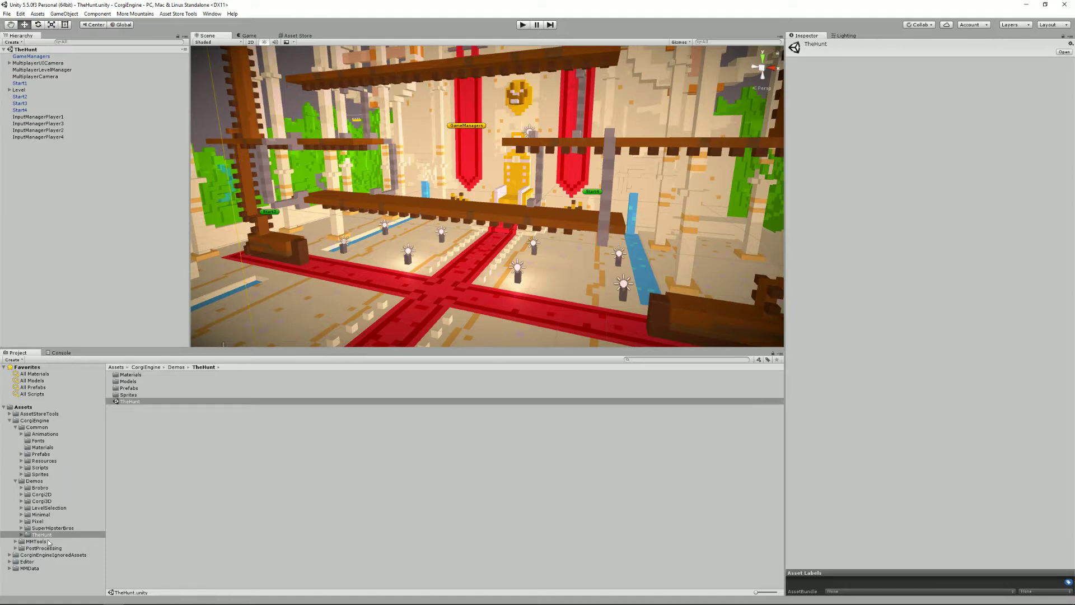
- Open the MinimalLevel scene from the Minimal demo folder and switch the scene view to 2D, framing the level's starting area
click(45, 516)
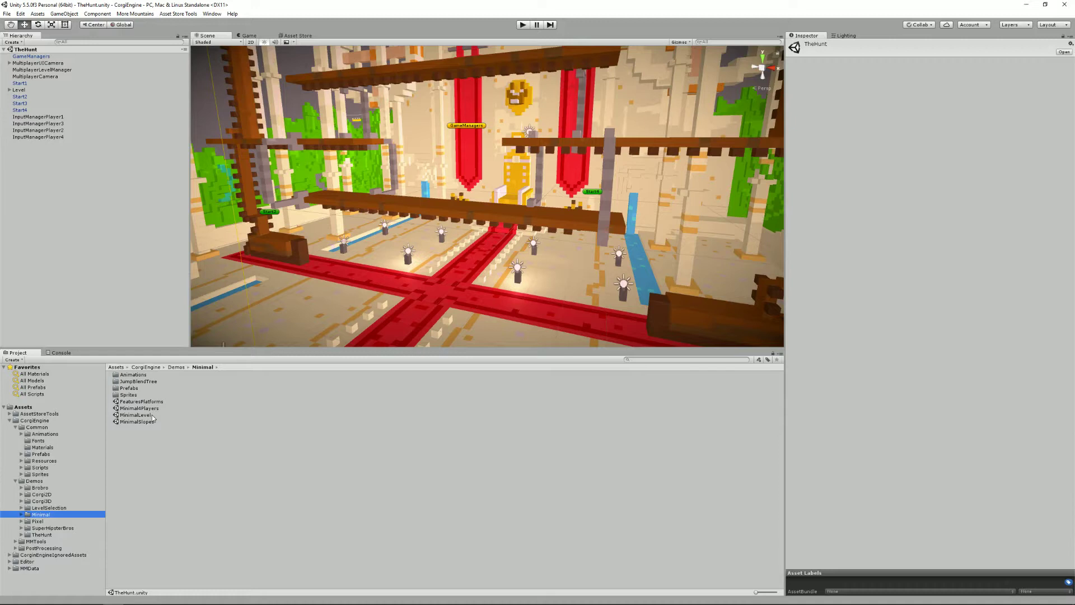
click(153, 416)
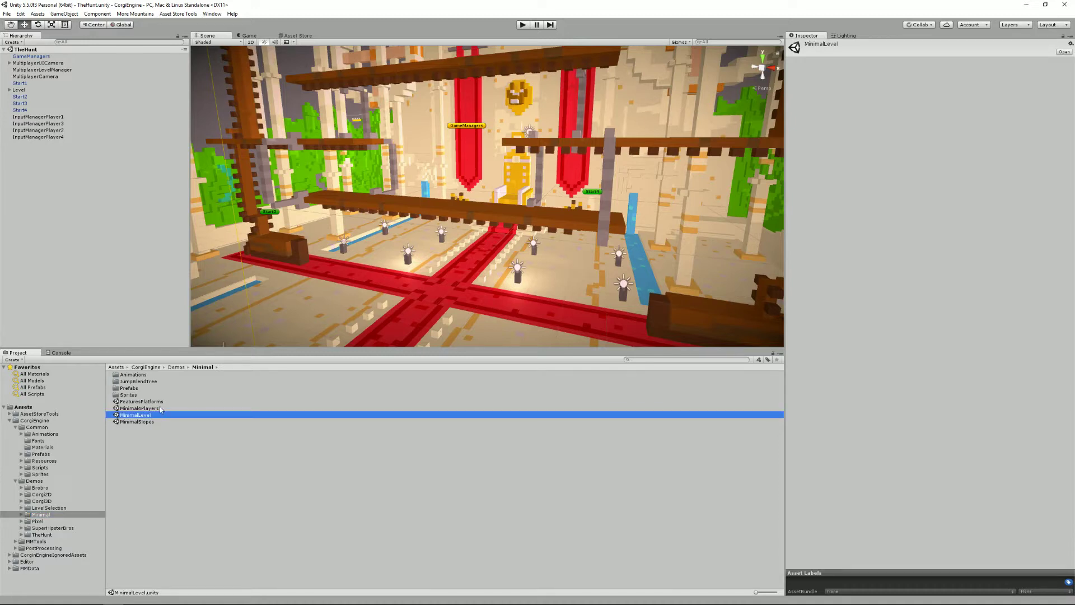
click(163, 409)
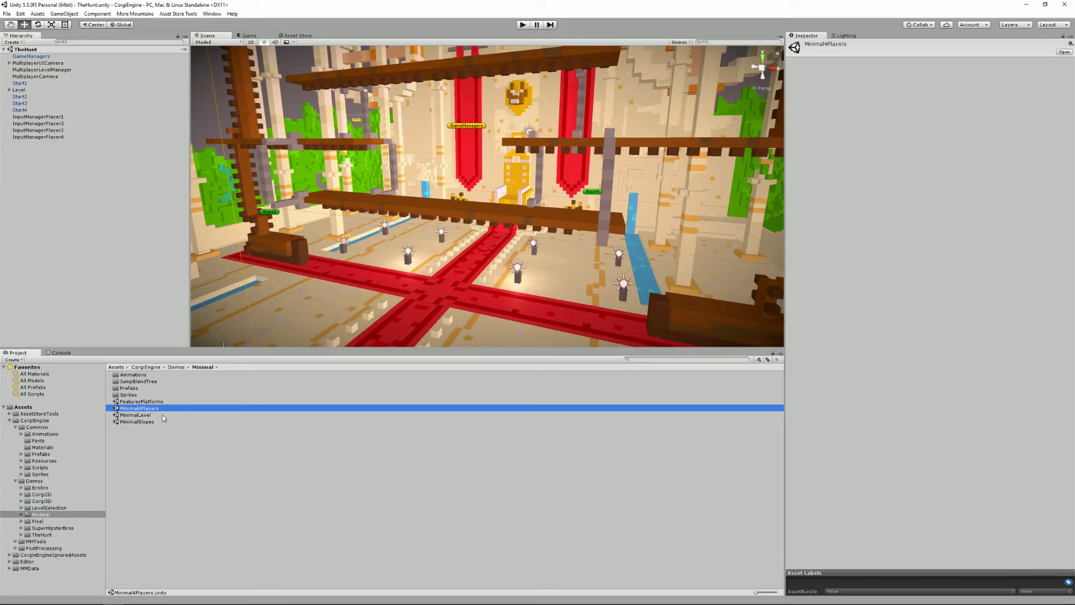
double_click(147, 415)
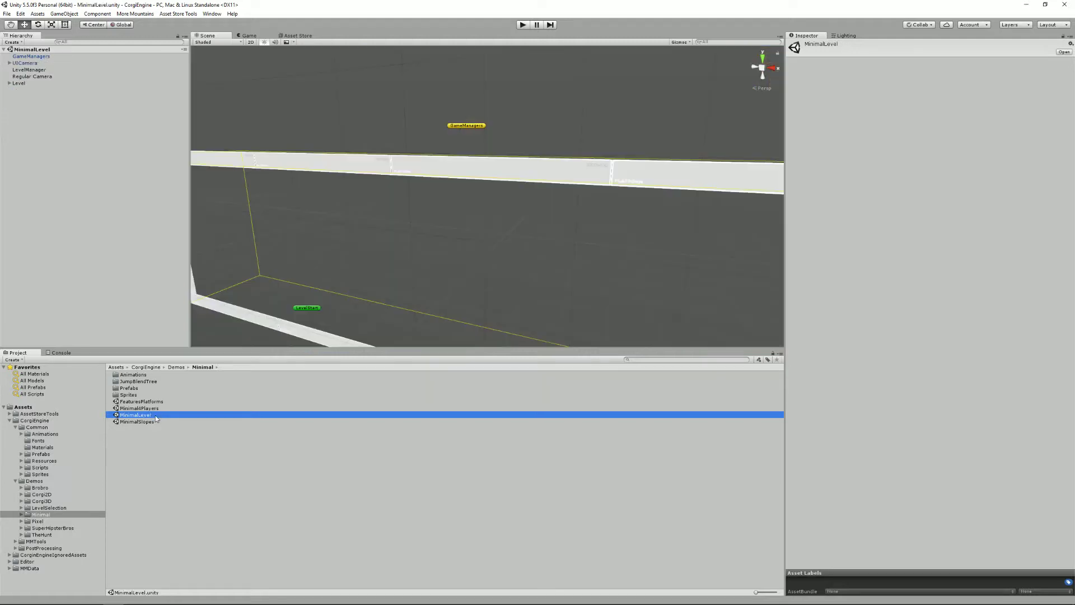
click(251, 42)
middle_drag(349, 240, 423, 222)
- Play-test the MinimalLevel scene by running and jumping with the rectangle character in both directions, and stop the game
click(523, 25)
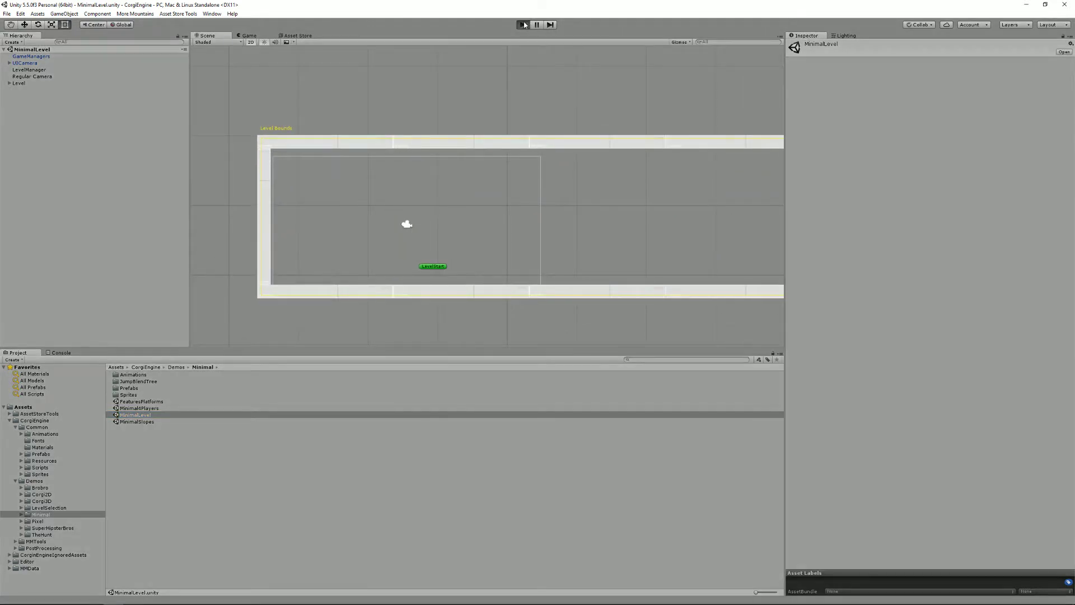
key(Left)
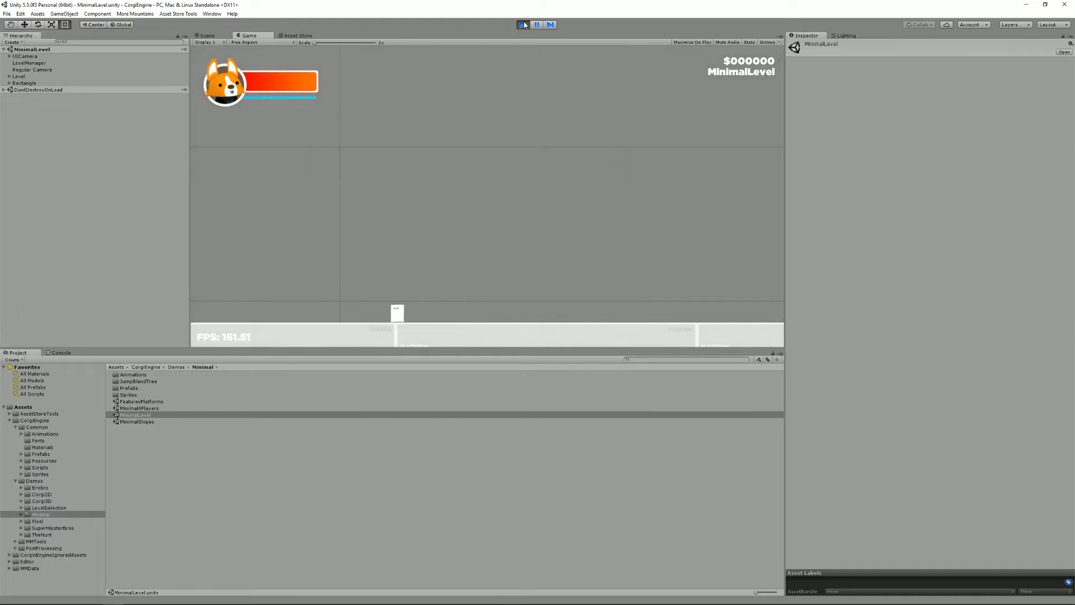
key(Right)
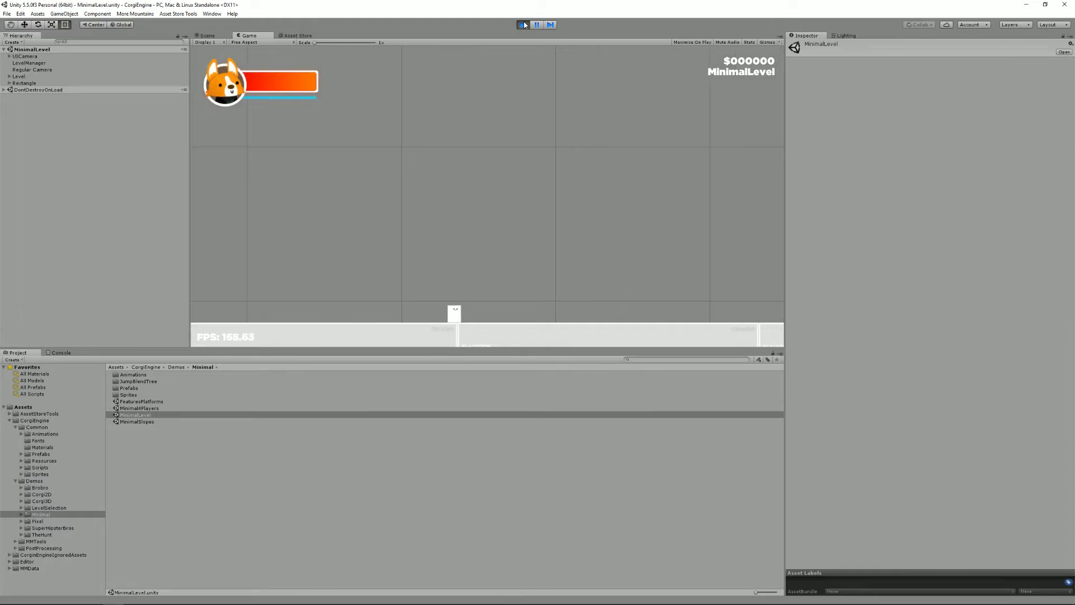
key(space)
key(Right)
key(space)
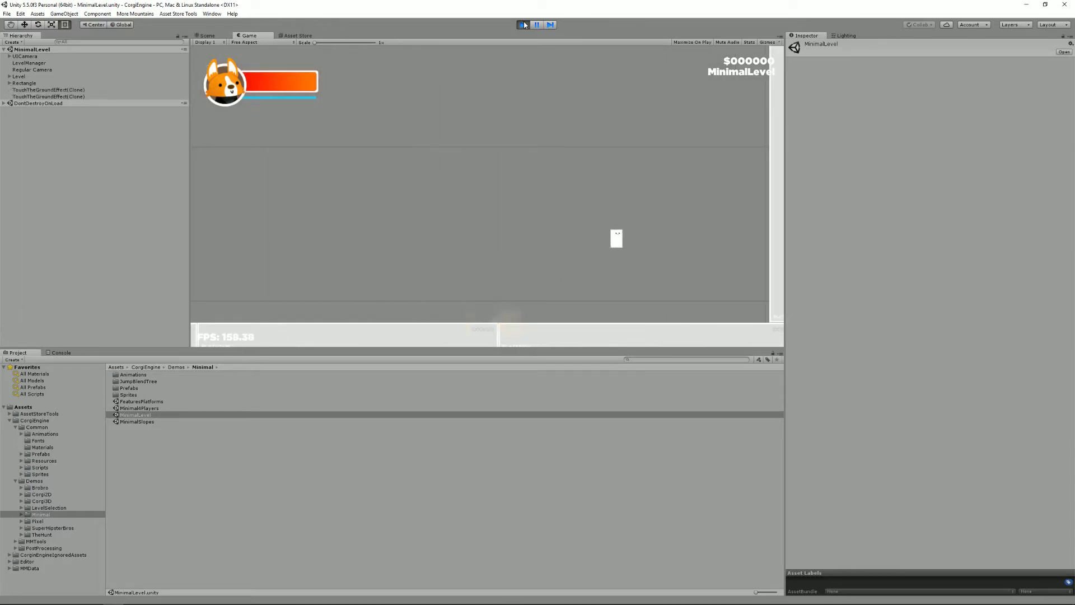
key(space)
key(Left)
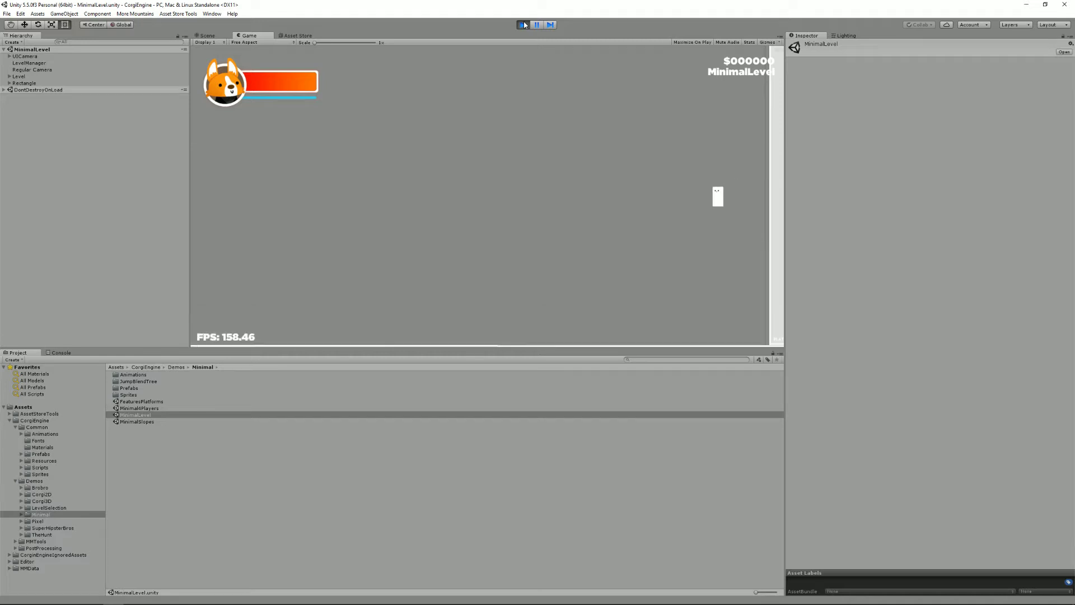
key(Left)
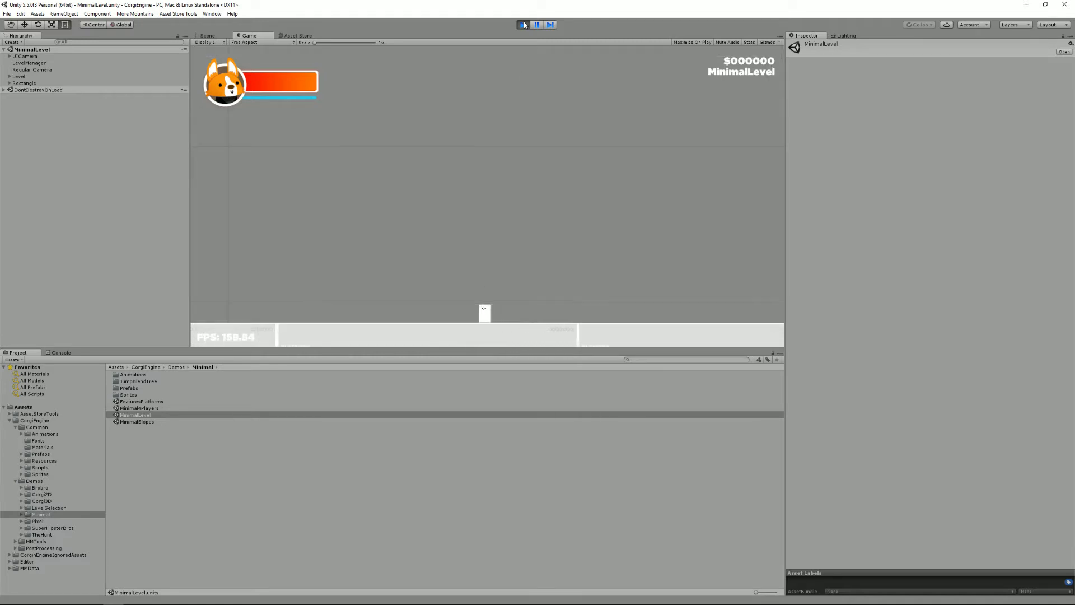
key(Left)
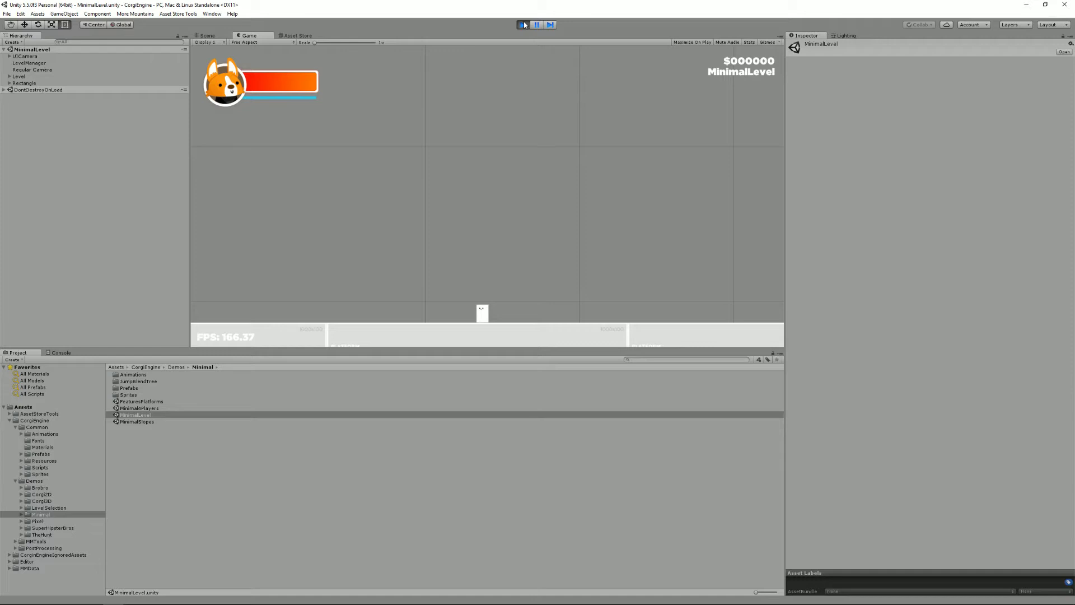
click(523, 25)
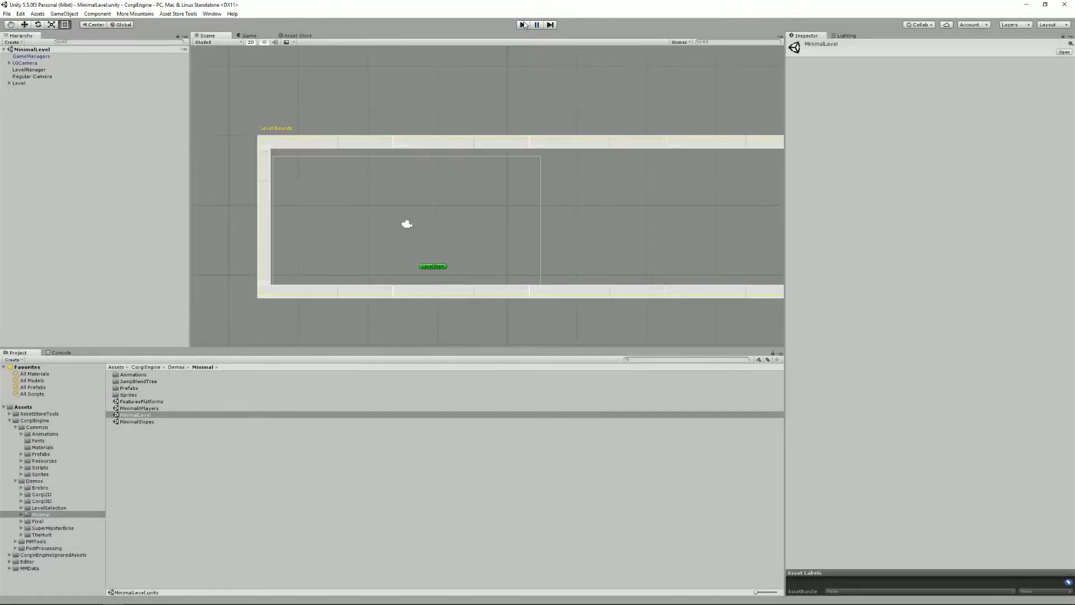
- Disable the Achievement Rules and Sound Manager scripts on the GameManagers object and re-enable both
click(47, 57)
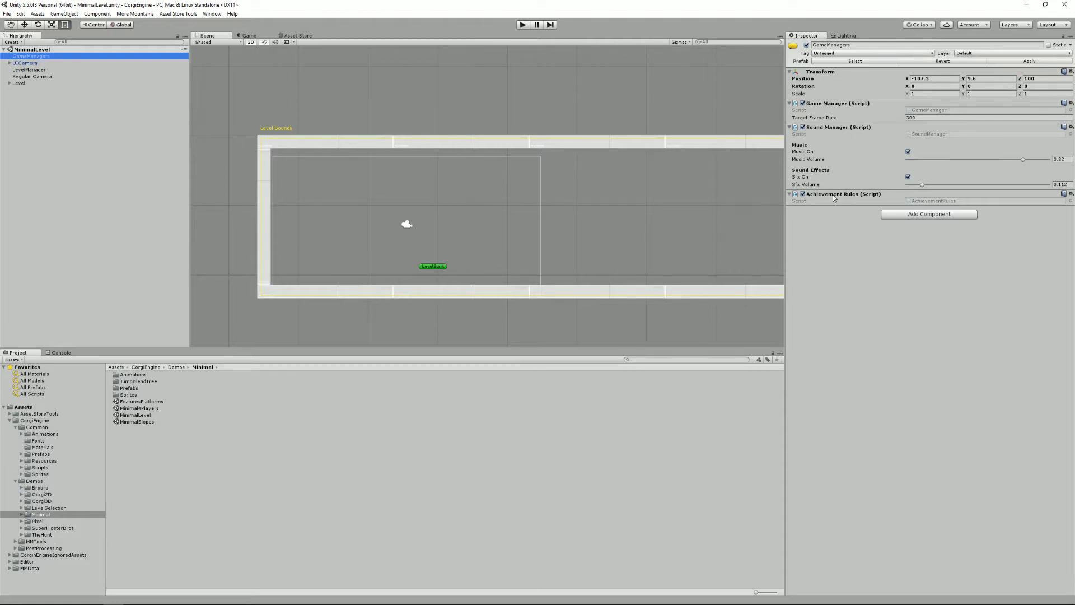
click(803, 193)
click(802, 127)
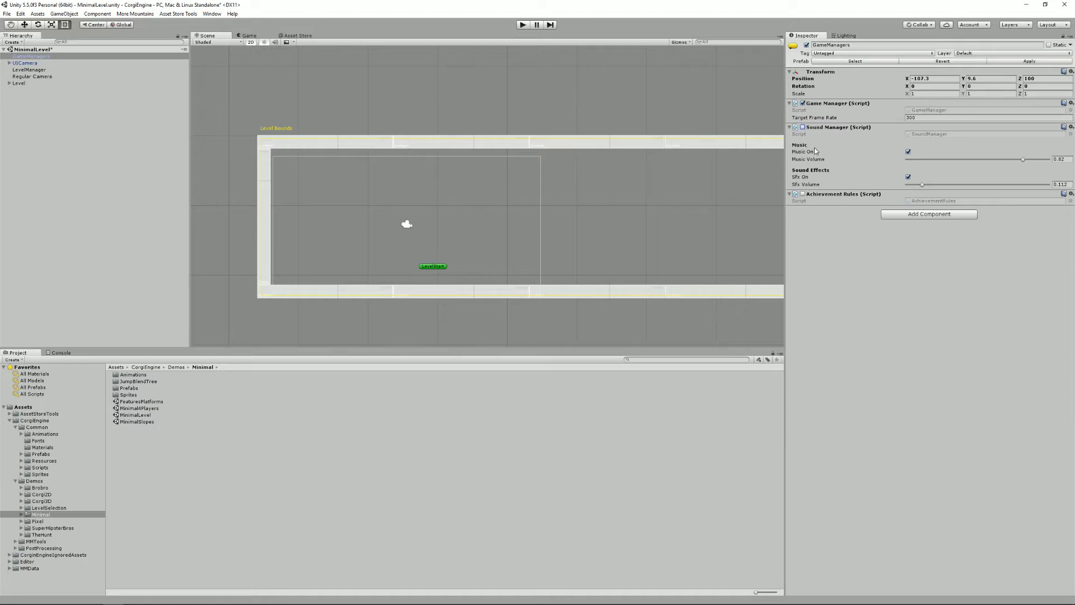
click(803, 127)
click(803, 194)
- Examine the UICamera object: its components, its place in the scene relative to the level, and its Canvas and EventSystem children
click(34, 63)
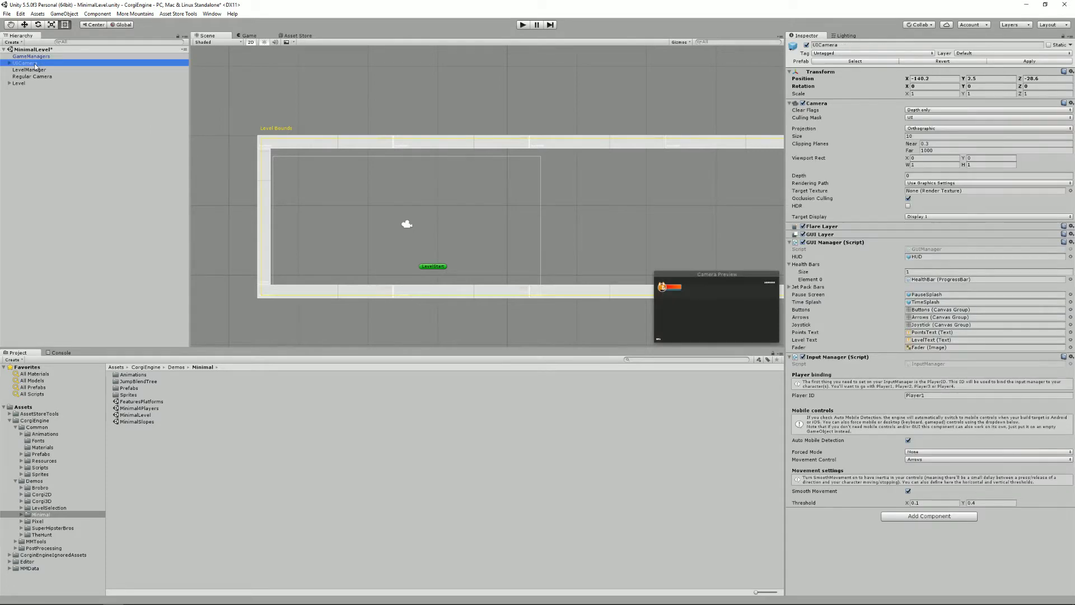
double_click(42, 64)
key(f)
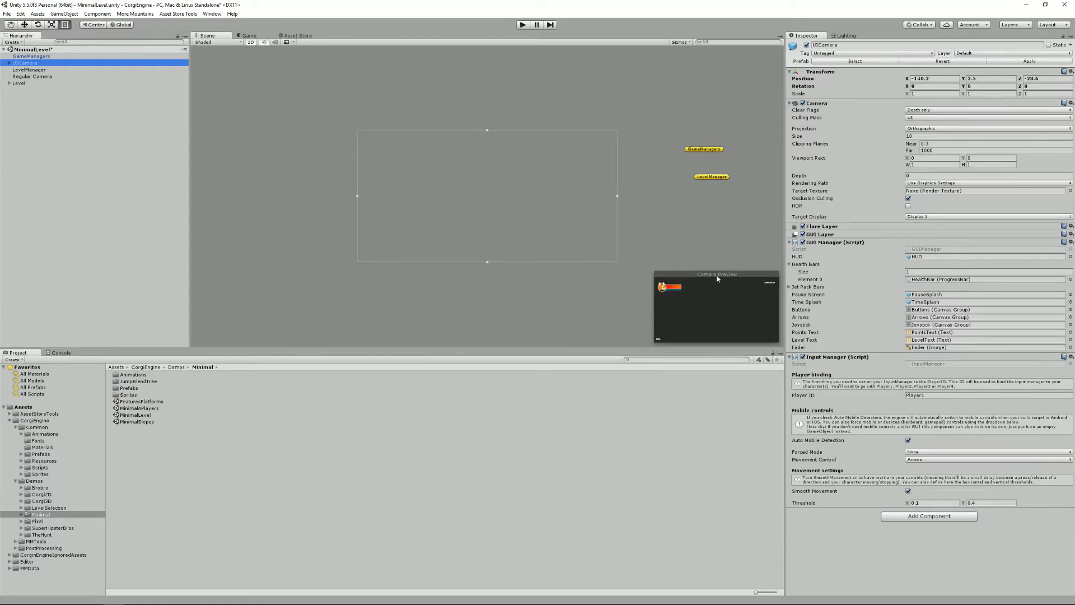
middle_drag(688, 216, 463, 210)
middle_drag(695, 213, 382, 207)
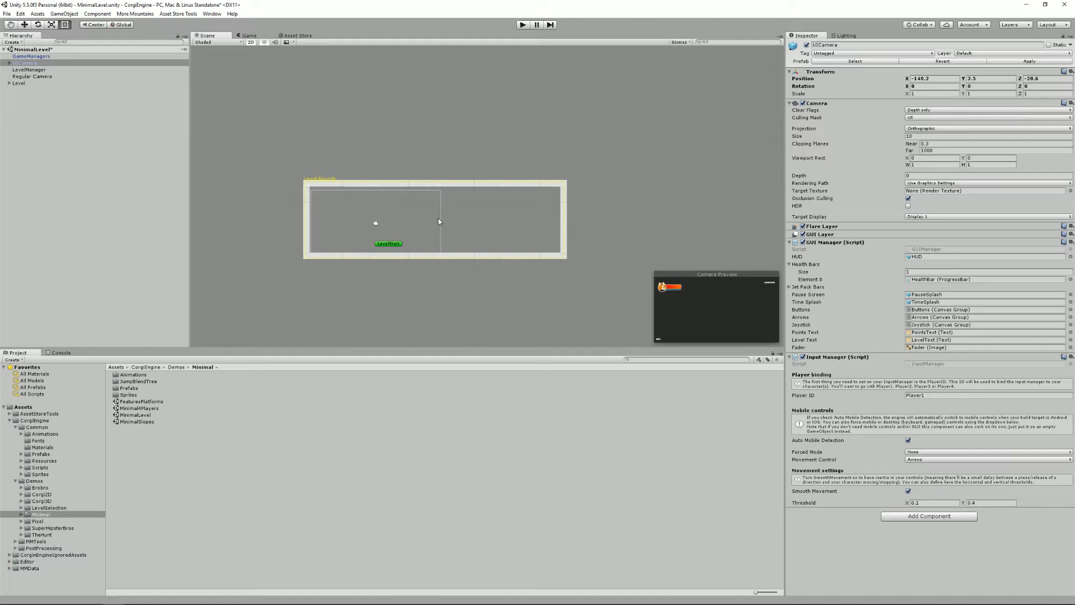
click(9, 64)
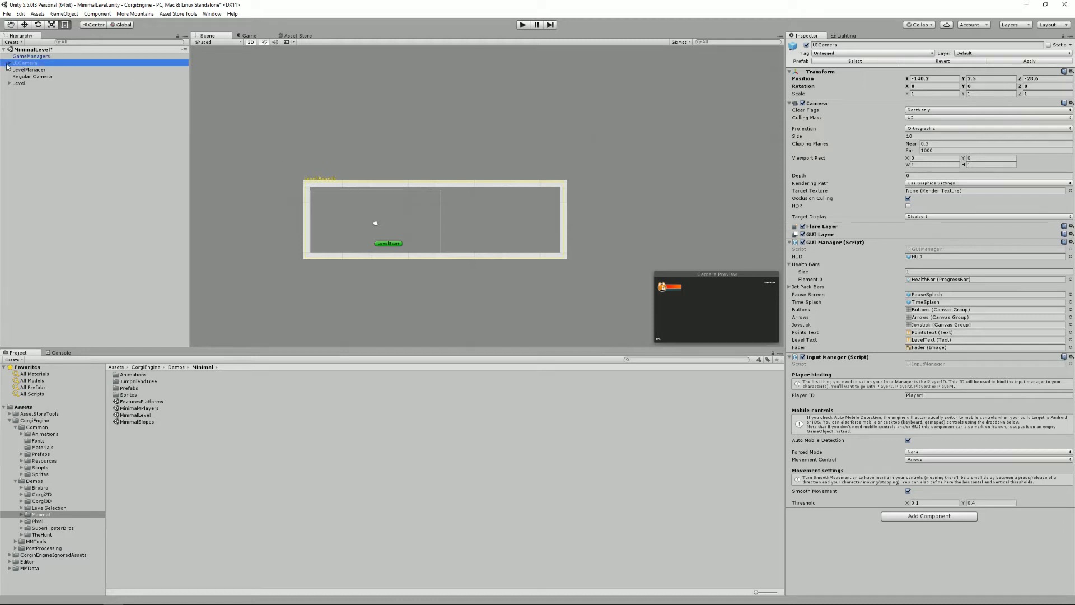
click(9, 62)
click(16, 70)
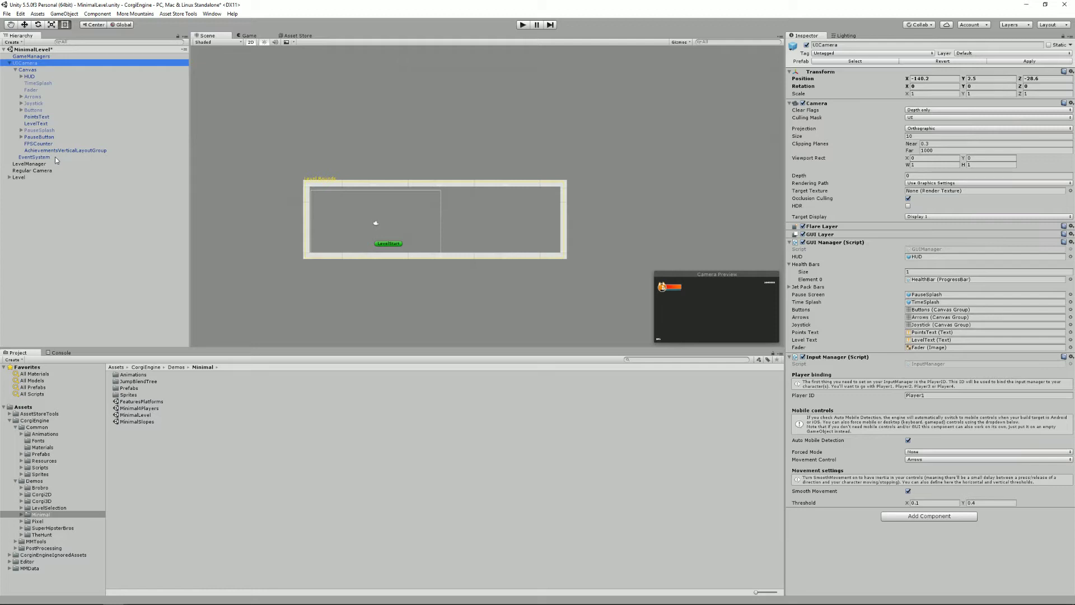
click(10, 63)
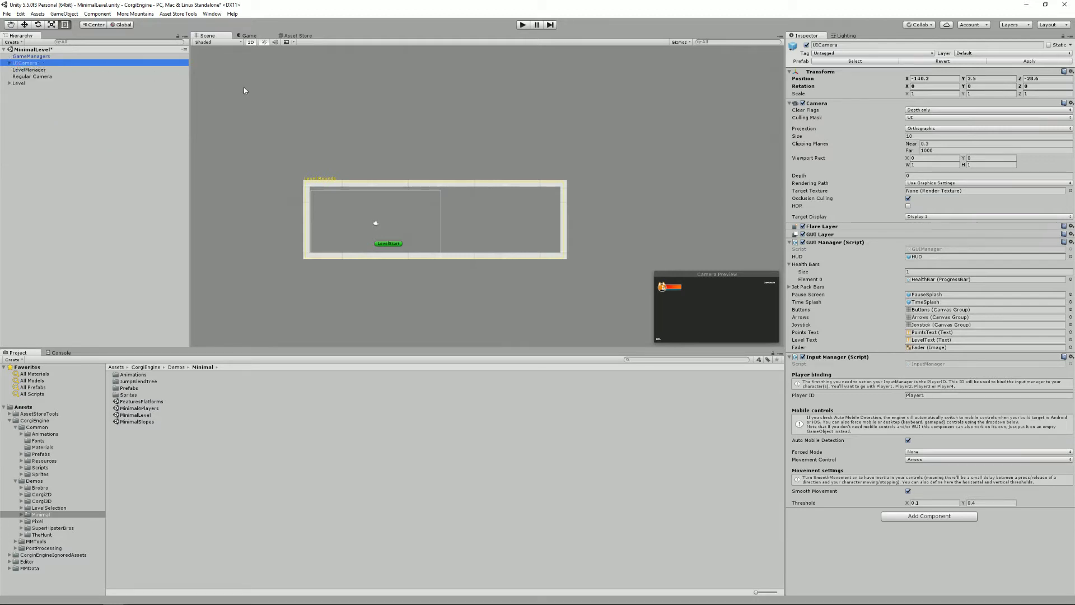
- Copy the Input Manager script component from the UICamera object
right_click(840, 358)
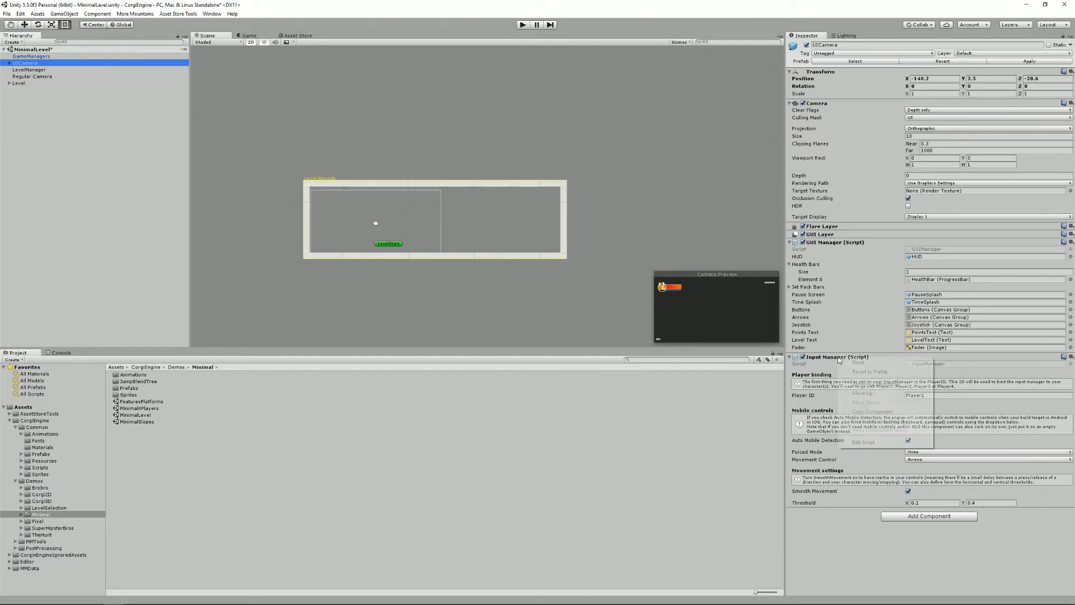
click(868, 412)
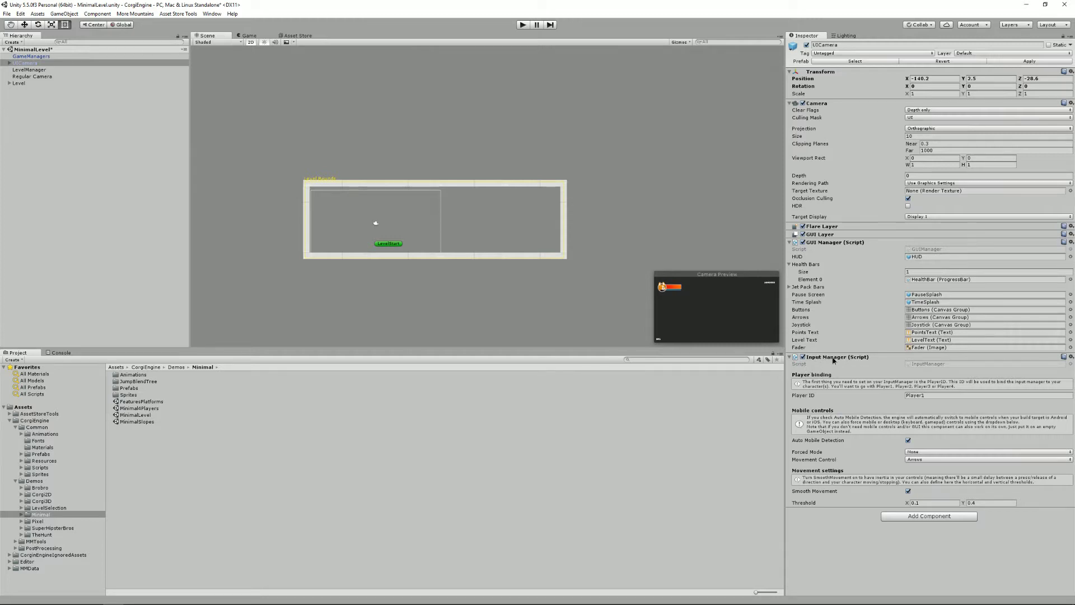
right_click(834, 359)
click(877, 413)
- Create an empty game object named InputManager and paste the copied Input Manager script onto it as a new component
click(64, 13)
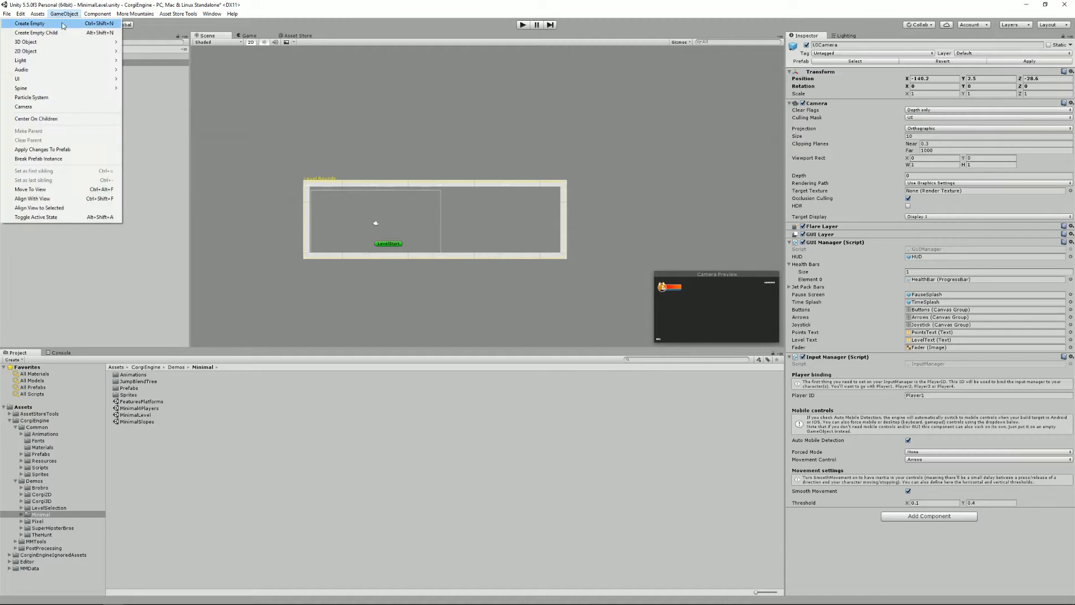
click(63, 22)
click(825, 45)
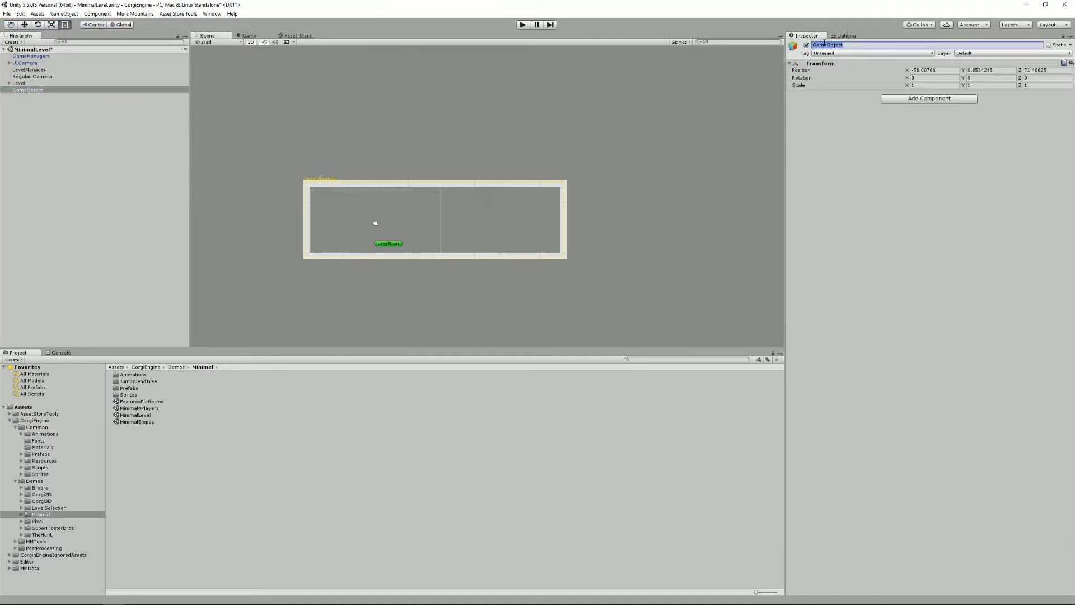
text(InputManager)
key(Return)
right_click(822, 64)
click(867, 111)
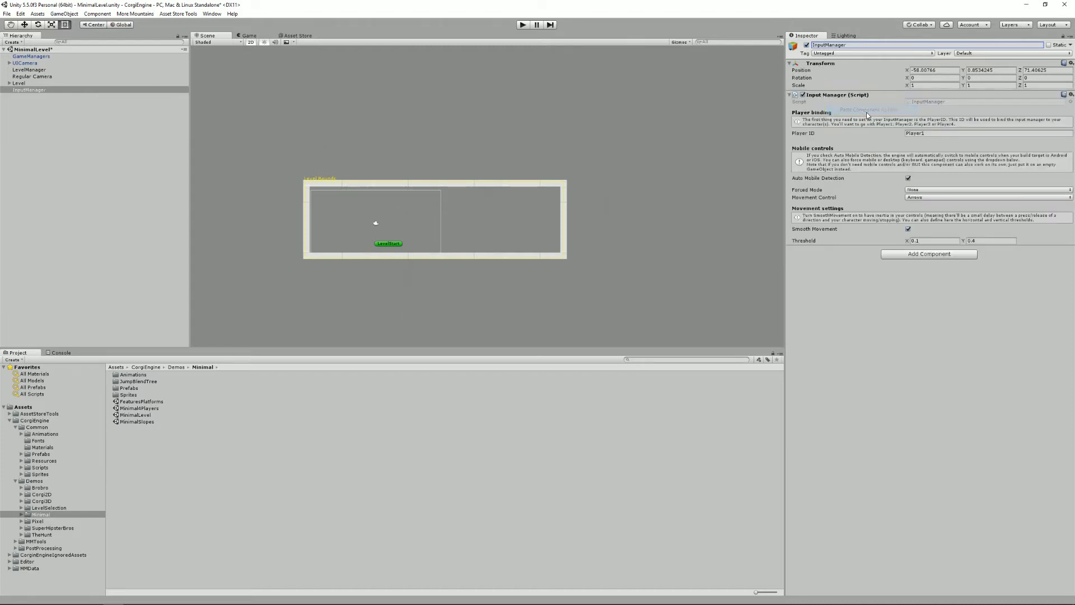
- Delete the UICamera object from the scene and briefly play-test the level without it
click(43, 64)
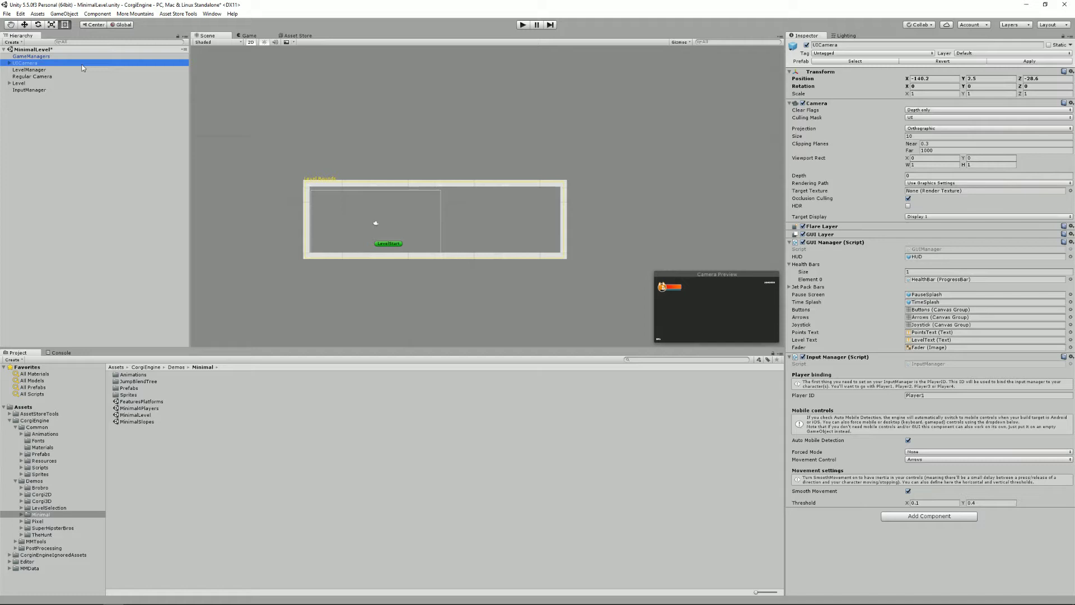
key(Delete)
click(524, 25)
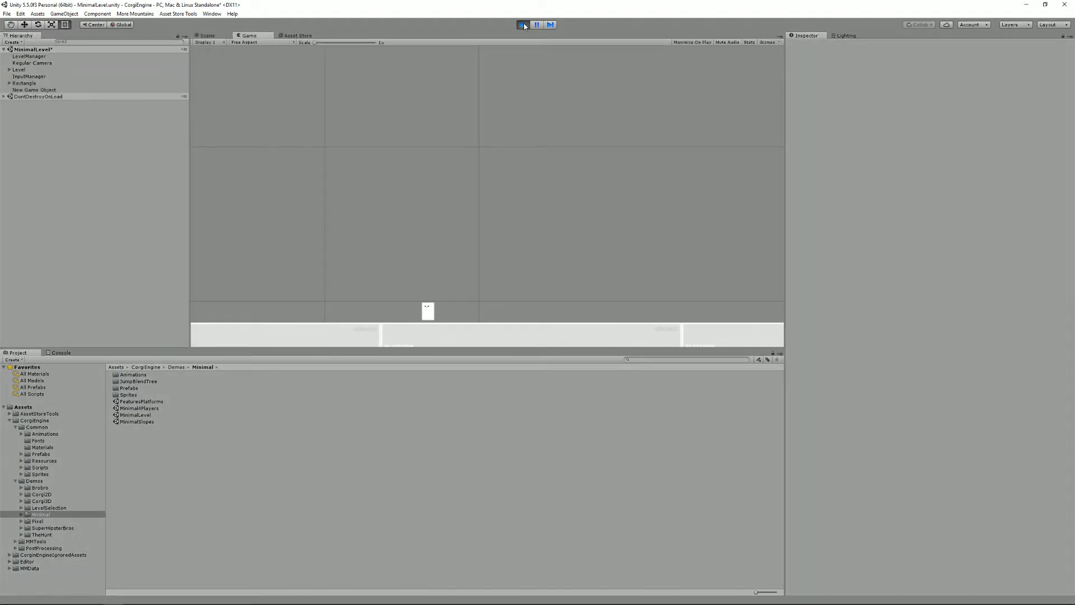
click(523, 25)
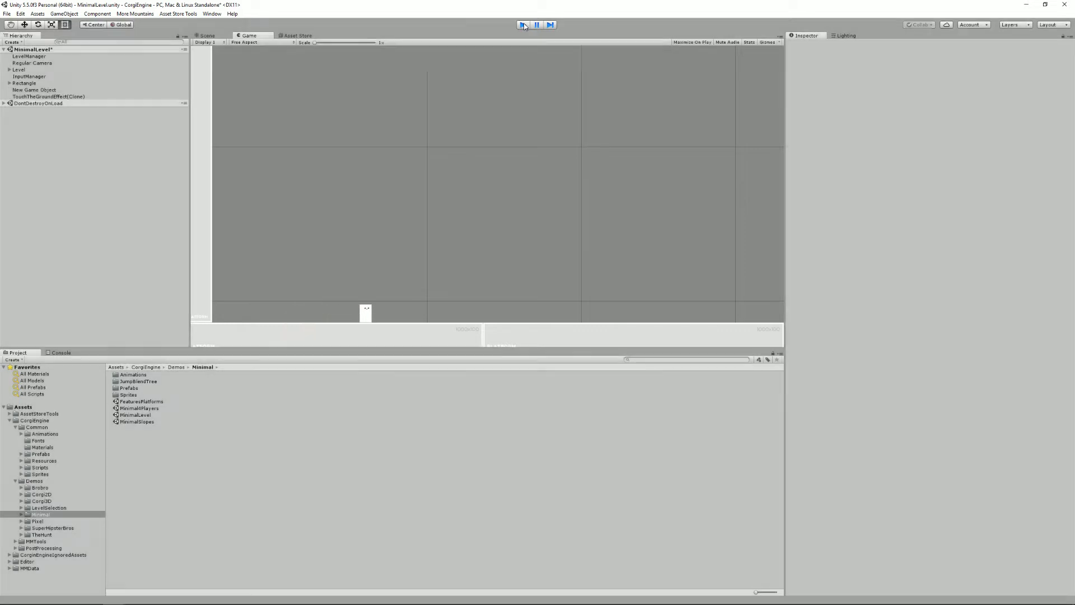
- Examine the InputManager, LevelManager and Regular Camera components, and locate the LevelManager's Rectangle player prefab in the project
click(34, 83)
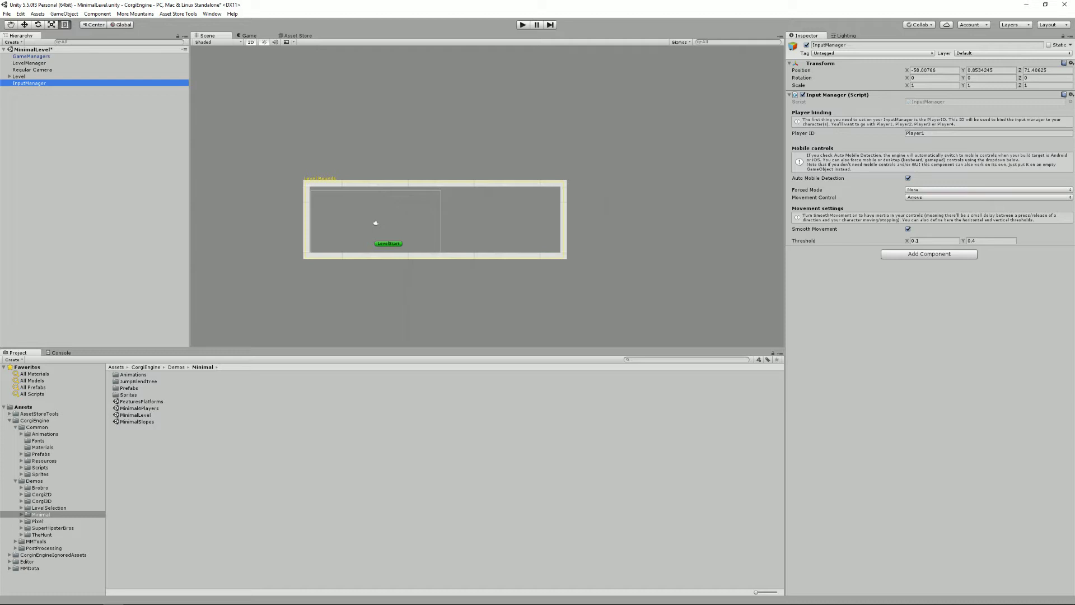
click(115, 63)
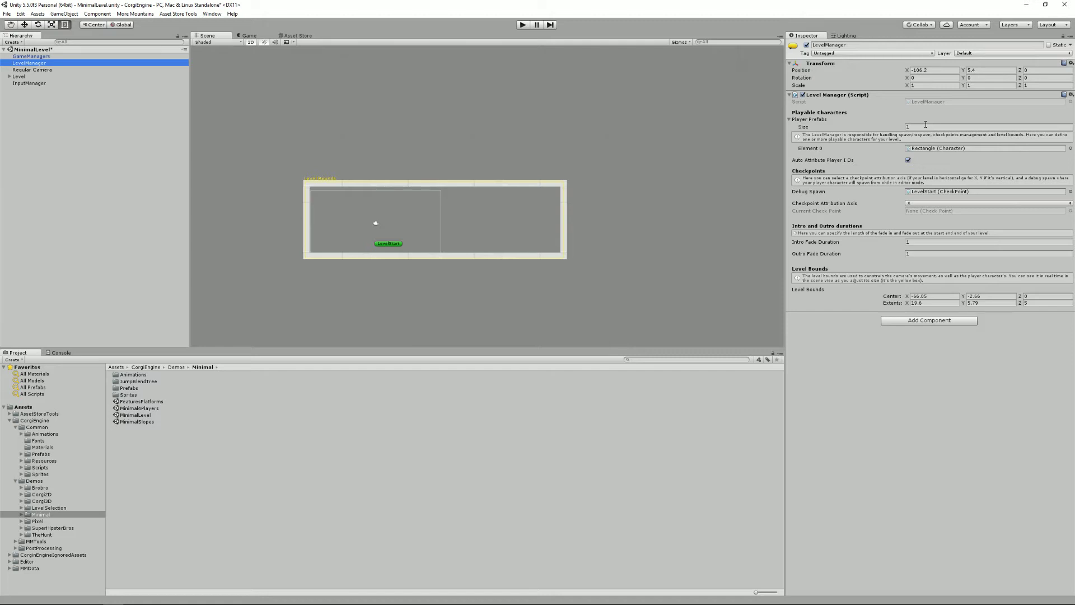
click(944, 149)
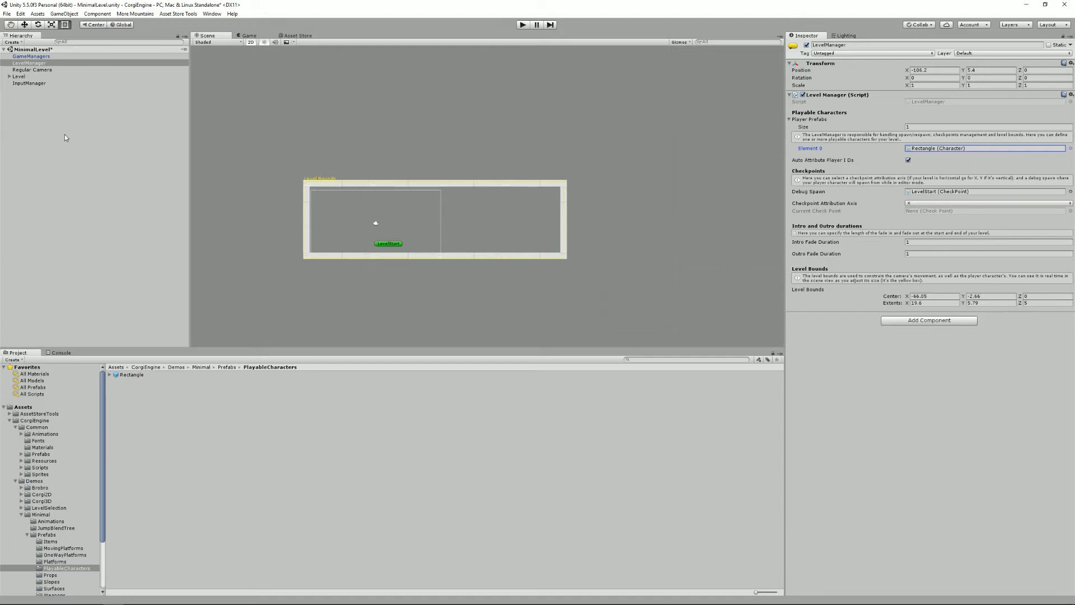
click(49, 70)
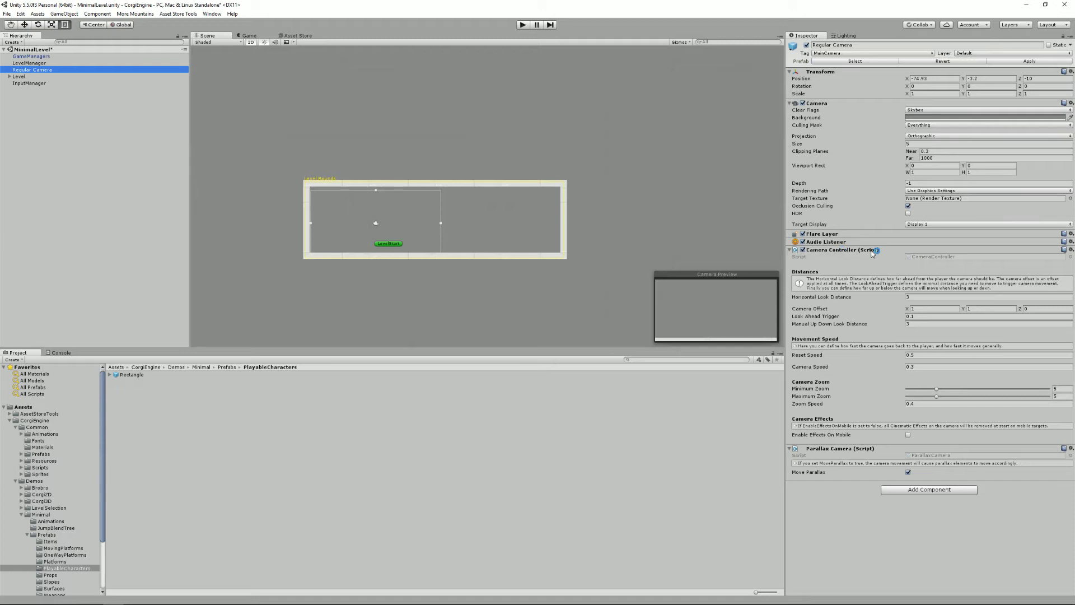
- Disable the Regular Camera's Camera Controller script, and remove both the Camera Controller and Parallax Camera components from the object
click(804, 250)
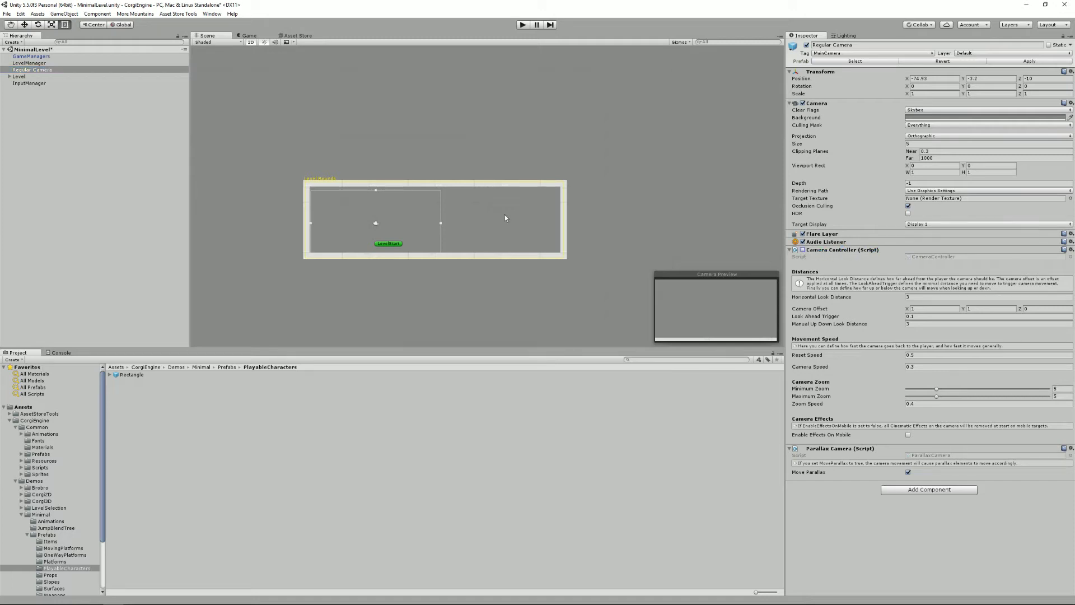
right_click(824, 251)
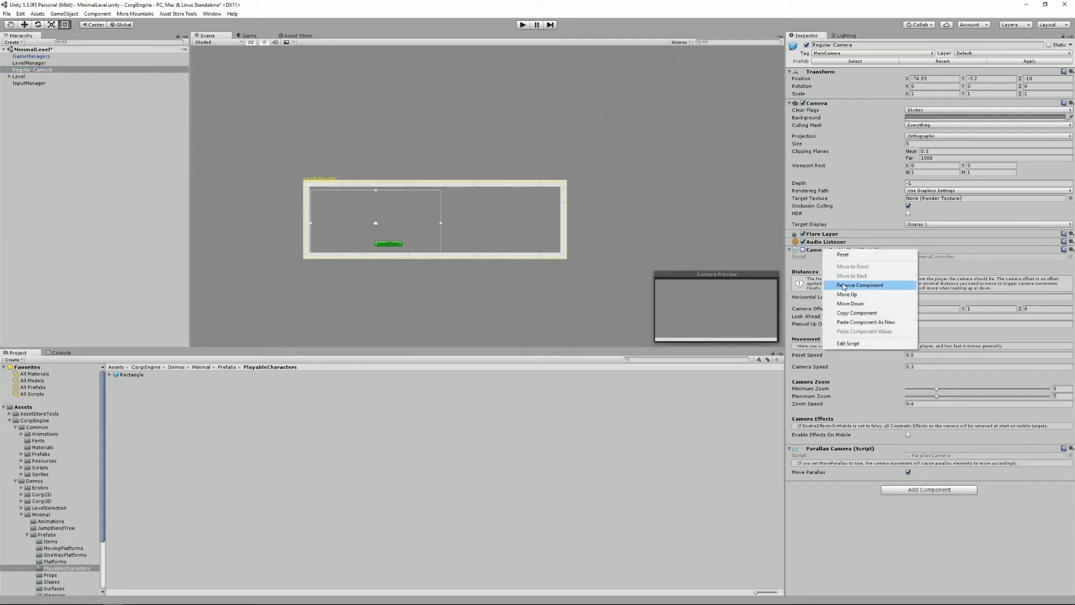
click(865, 281)
right_click(824, 250)
click(866, 278)
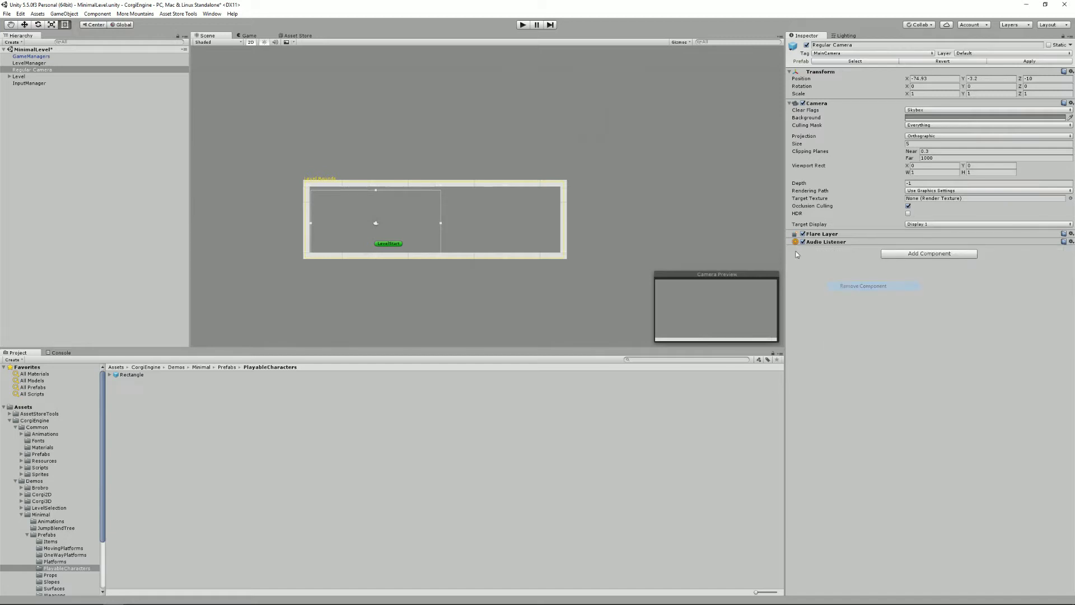
- Play-test the level with the bare camera, moving the character right and left, and stop play mode
click(523, 25)
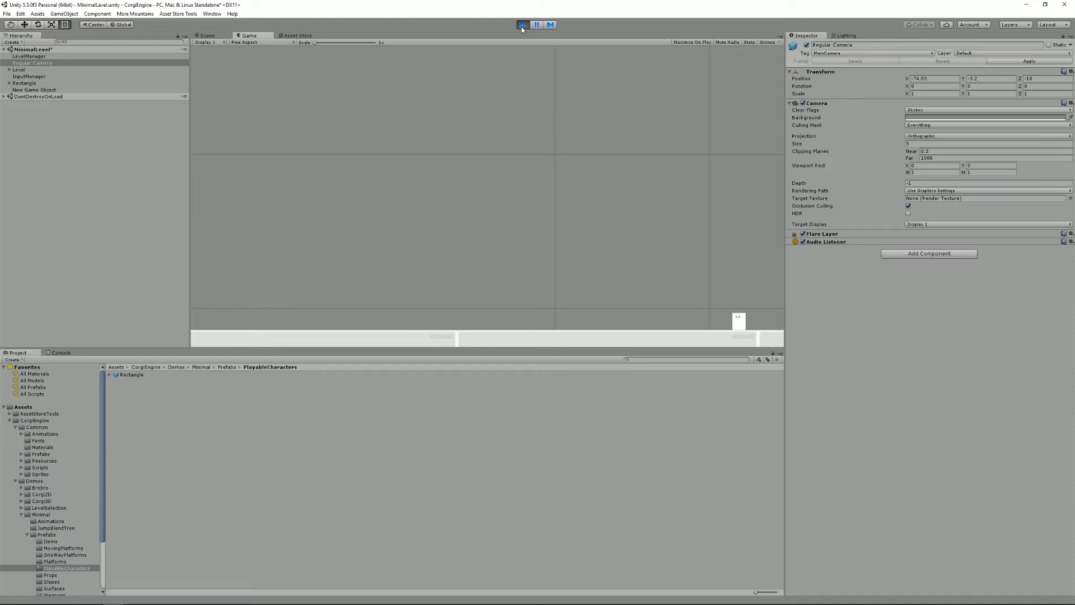
key(Right)
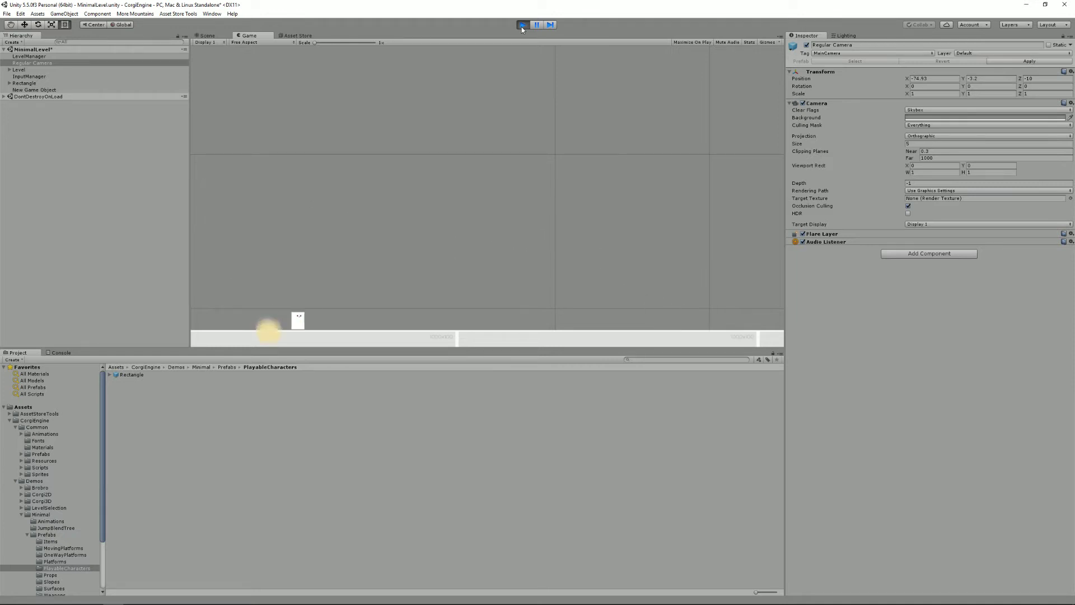
key(Left)
key(Left)
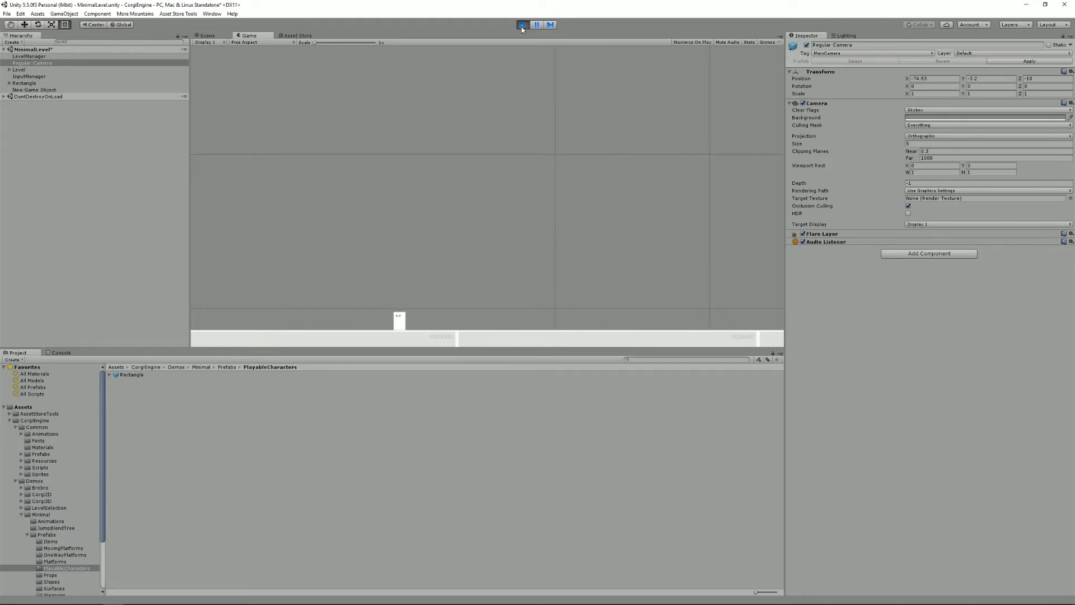
click(522, 25)
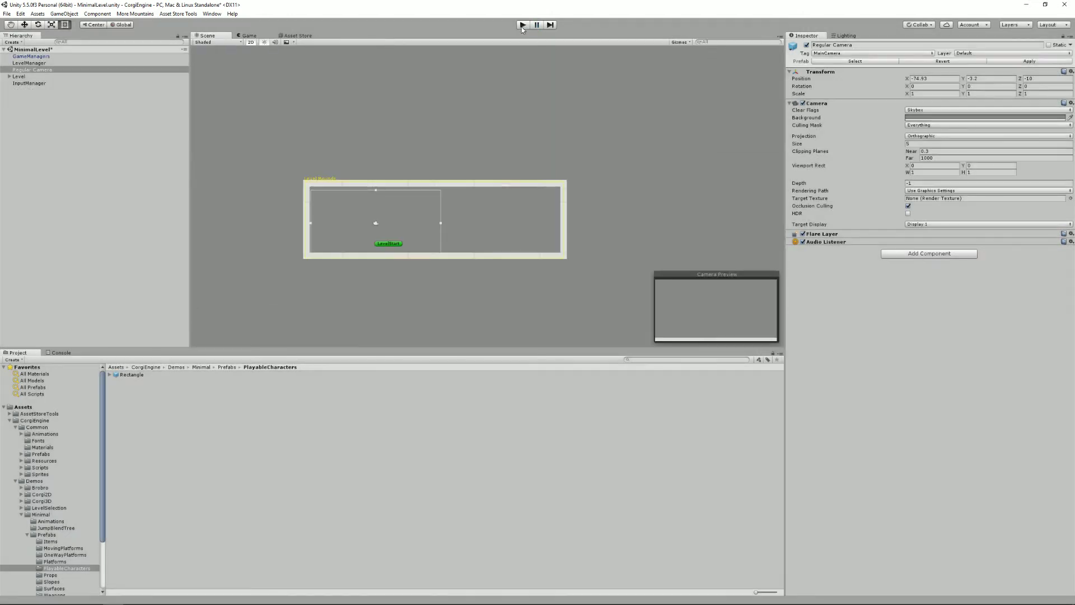
- Examine the Level object, its LevelStart checkpoint, the LevelManager's Debug Spawn reference and the InputManager
click(24, 77)
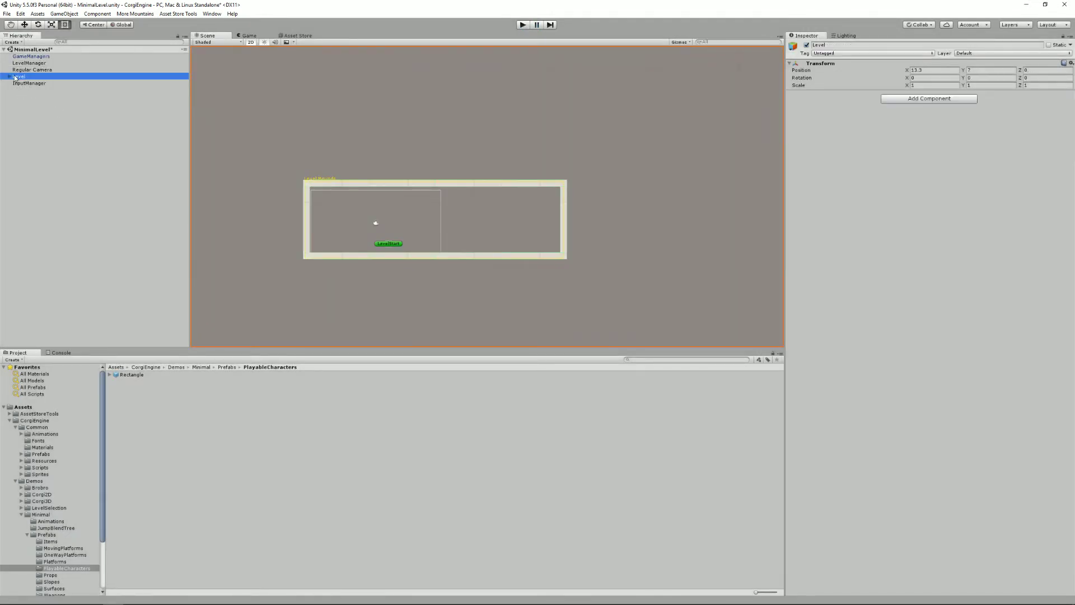
double_click(21, 77)
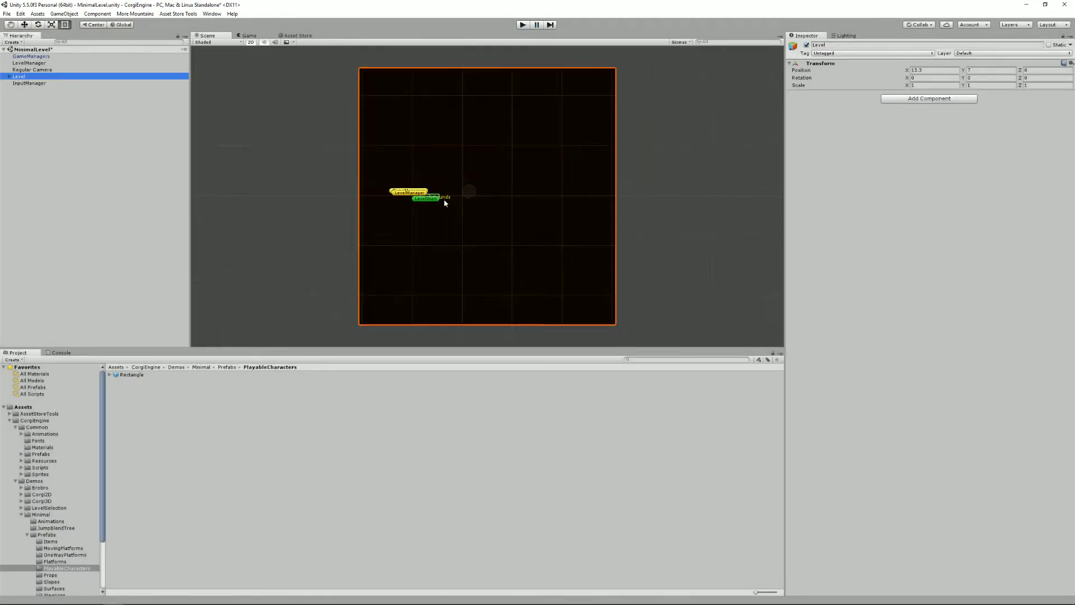
scroll(350, 195, up, 20)
middle_drag(349, 201, 587, 202)
scroll(528, 188, up, 20)
middle_drag(386, 180, 579, 177)
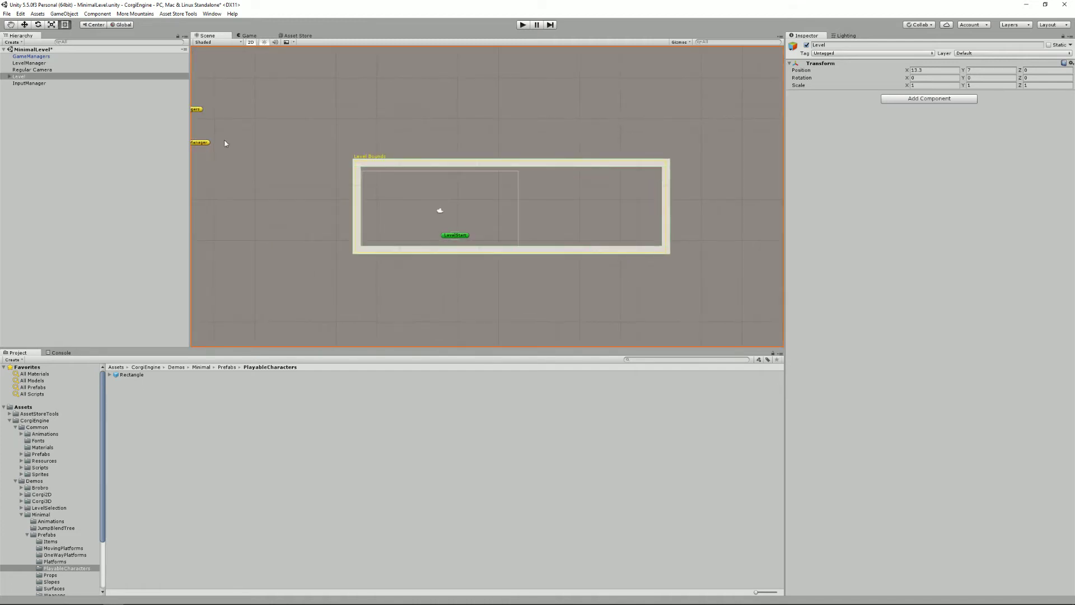
click(9, 76)
click(32, 90)
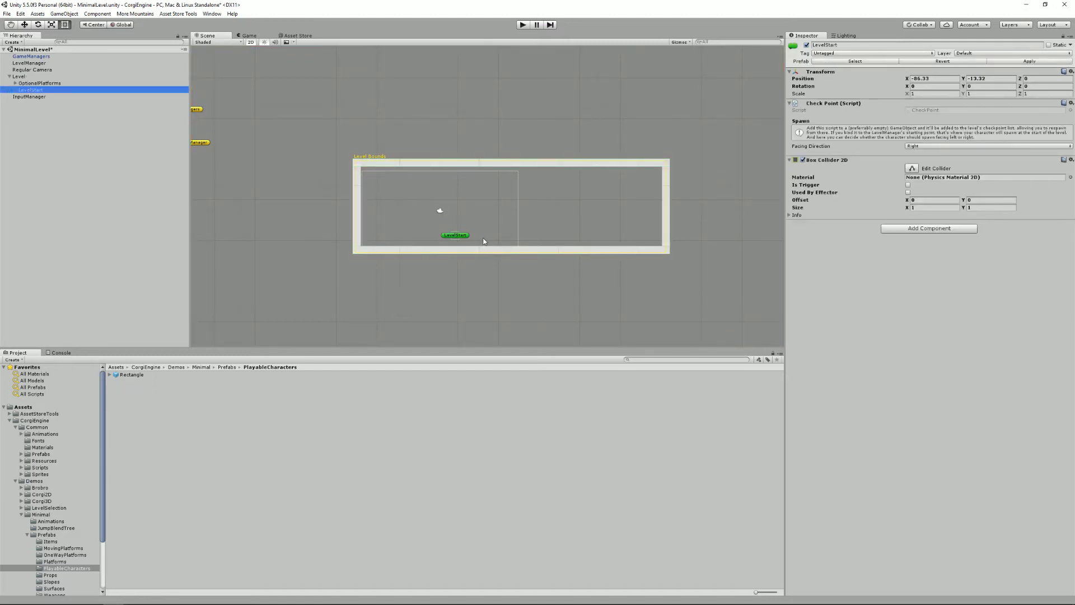
click(35, 63)
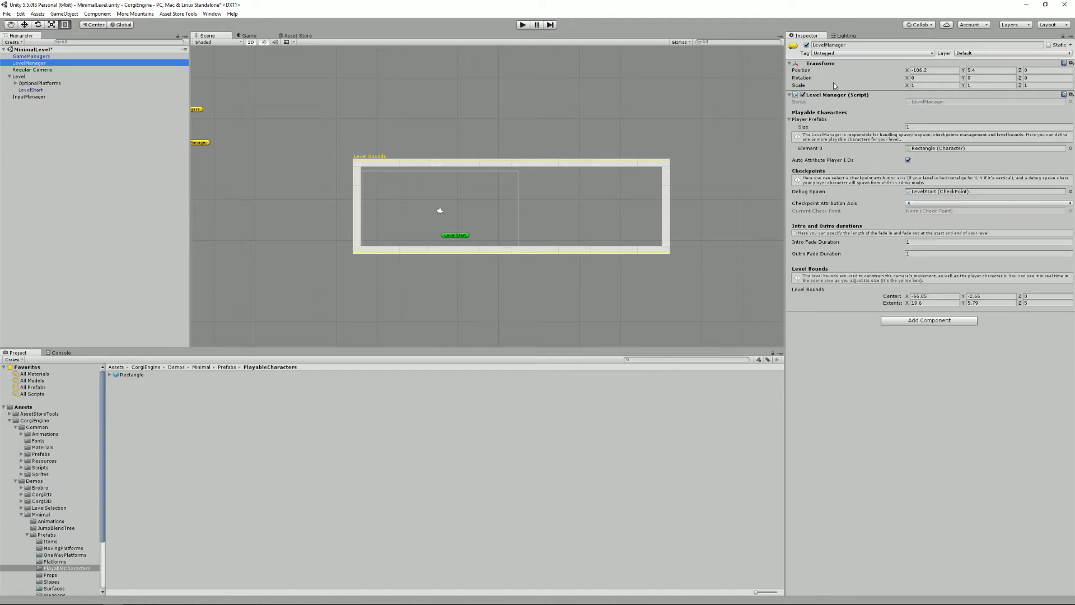
click(929, 192)
click(39, 96)
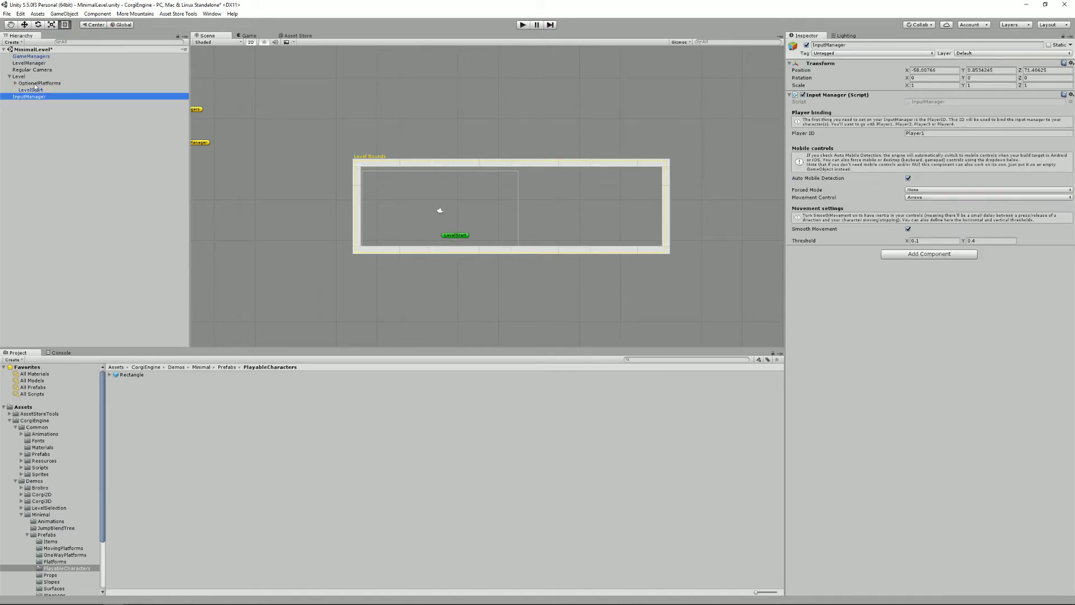
- Expand the OptionalPlatforms group inside Level and delete its Background object
click(21, 84)
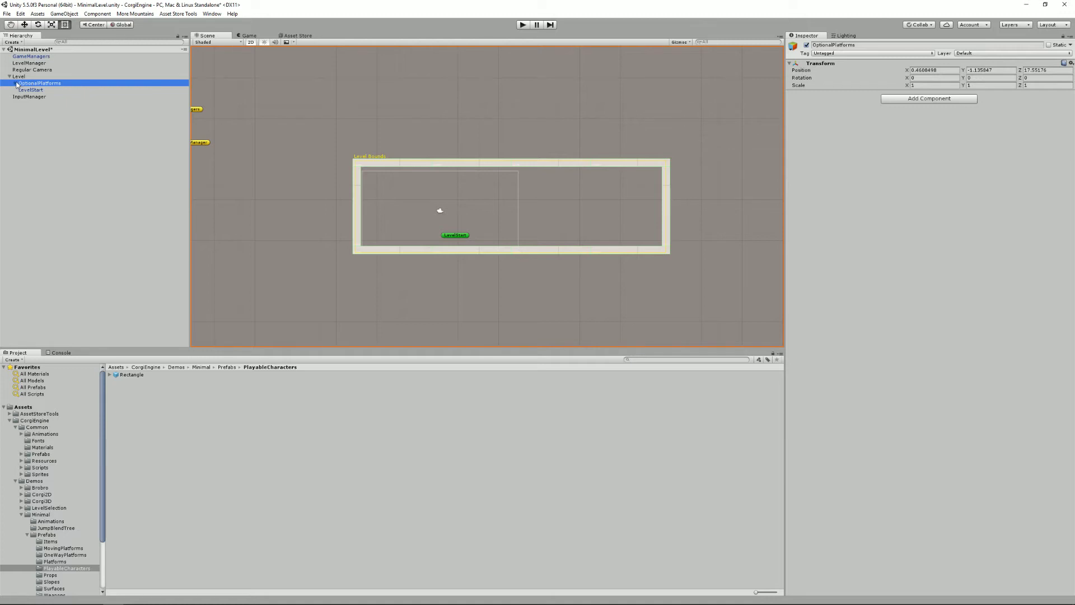
click(15, 84)
click(47, 93)
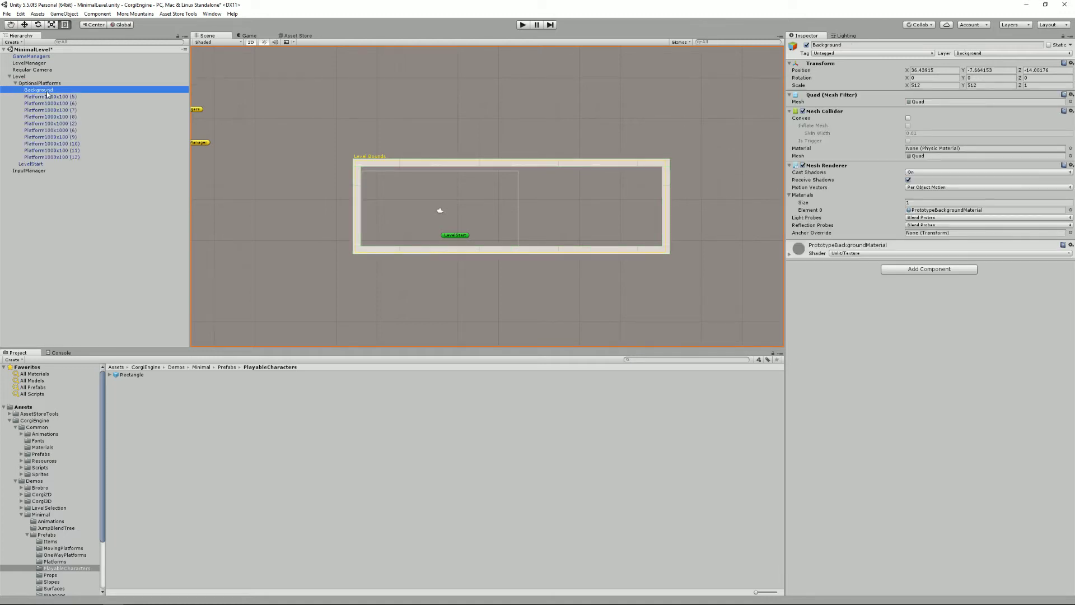
key(Delete)
- Step through the platforms in the OptionalPlatforms group and delete all four that form the level's ceiling
click(56, 97)
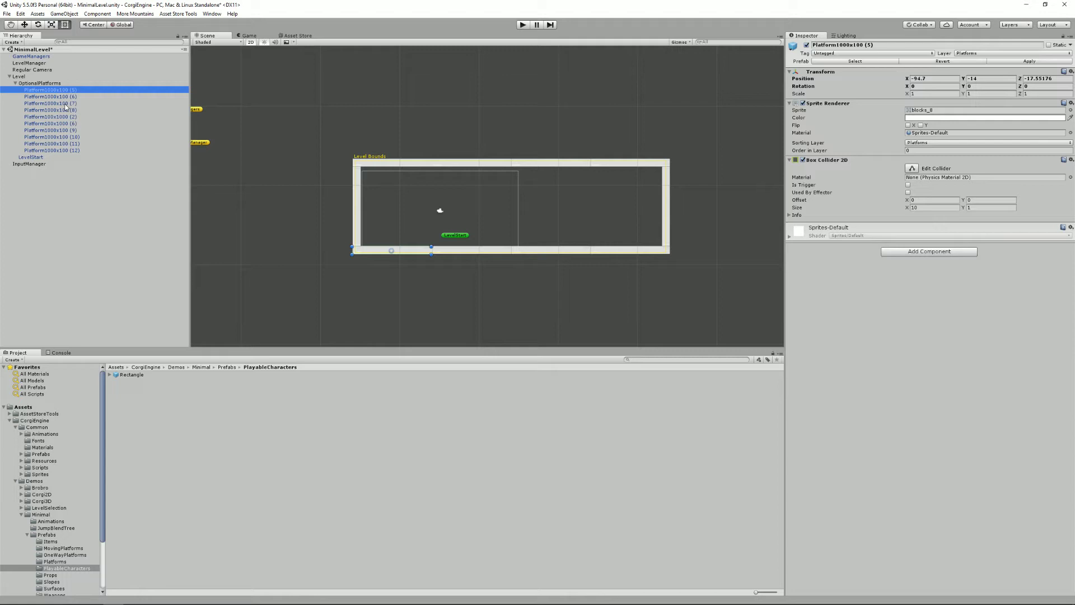
key(Down)
key(Down)
key(Down)
key(Down)
key(Down)
key(Down)
key(Down)
key(Down)
key(Down)
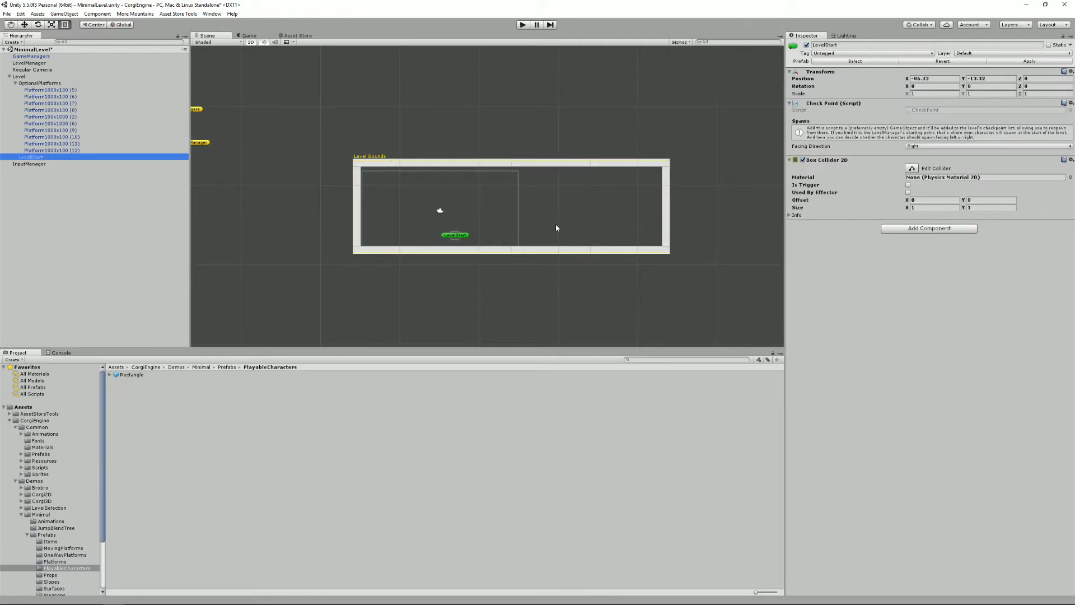
key(Up)
key(Up)
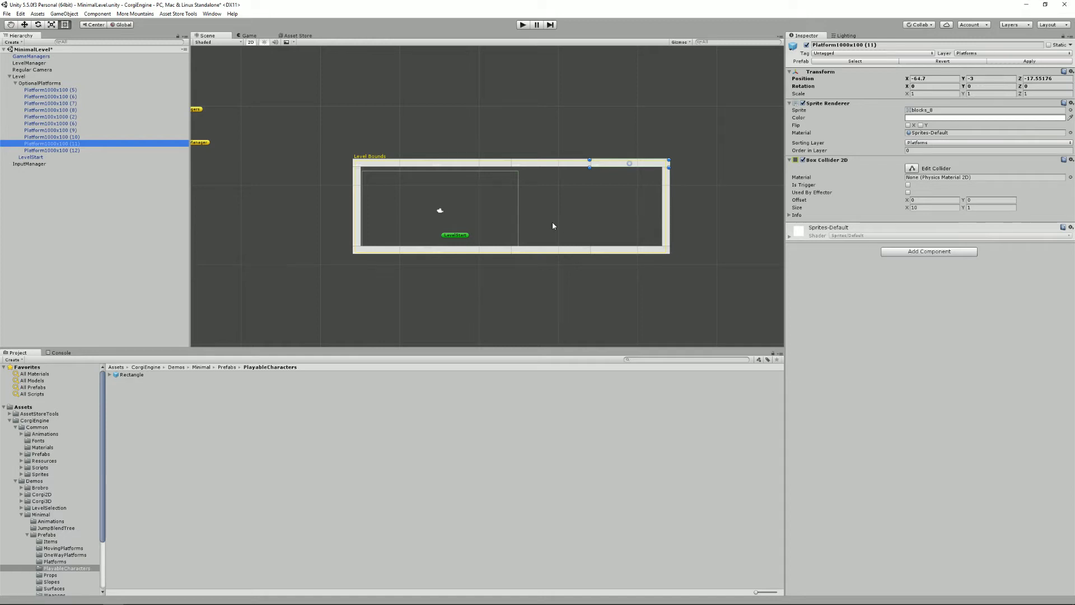
key(Delete)
click(70, 137)
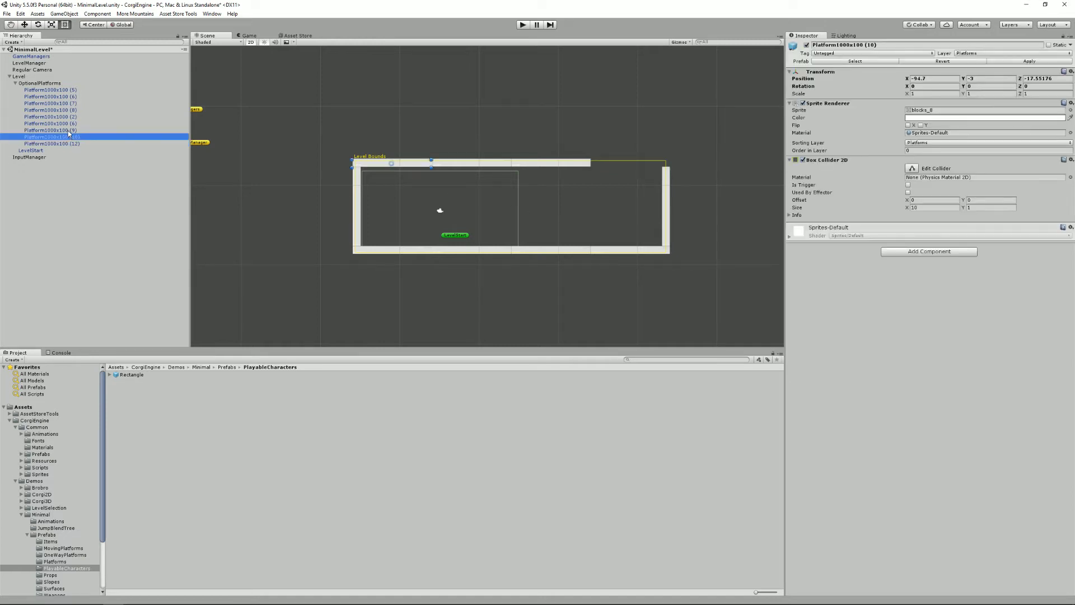
key(Delete)
click(438, 162)
key(Delete)
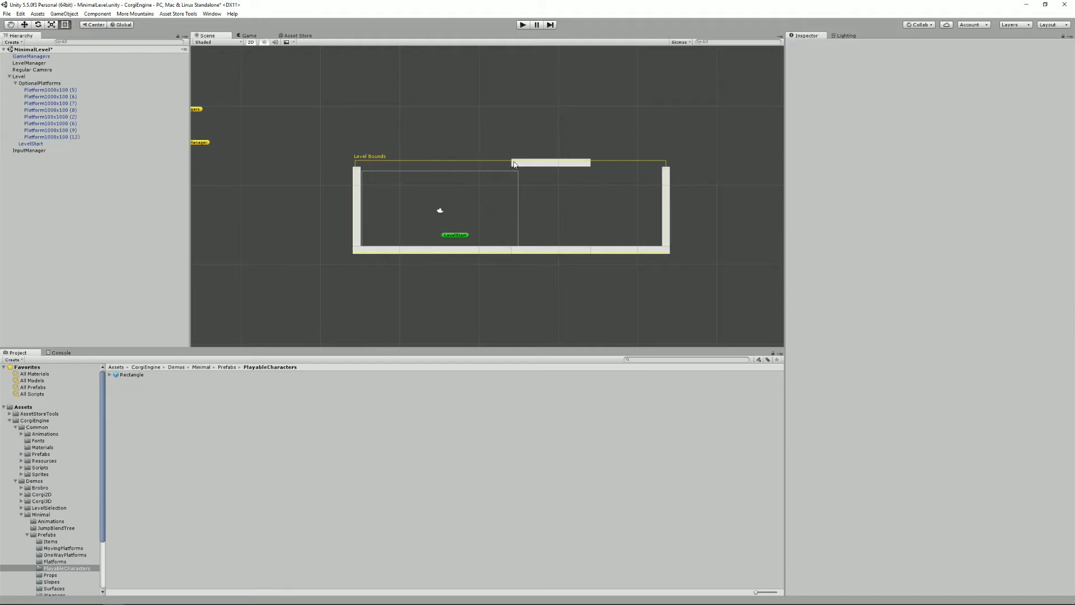
click(551, 163)
key(Delete)
- Delete both side walls and all floor platforms except Platform1000x100 (5) at the floor's left end
click(666, 194)
key(Delete)
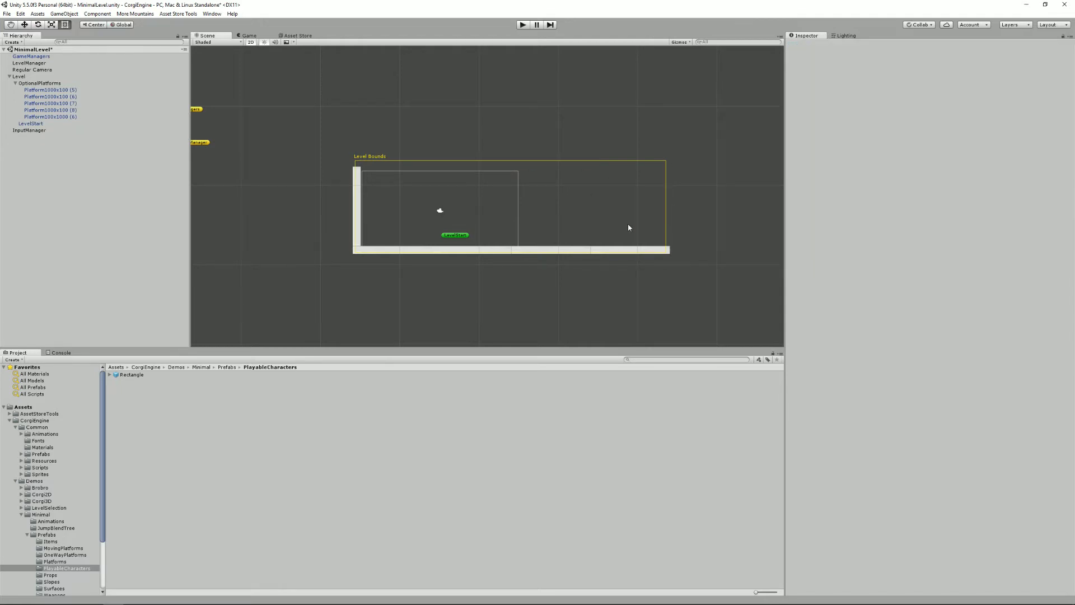
click(355, 207)
key(Delete)
click(525, 251)
key(Delete)
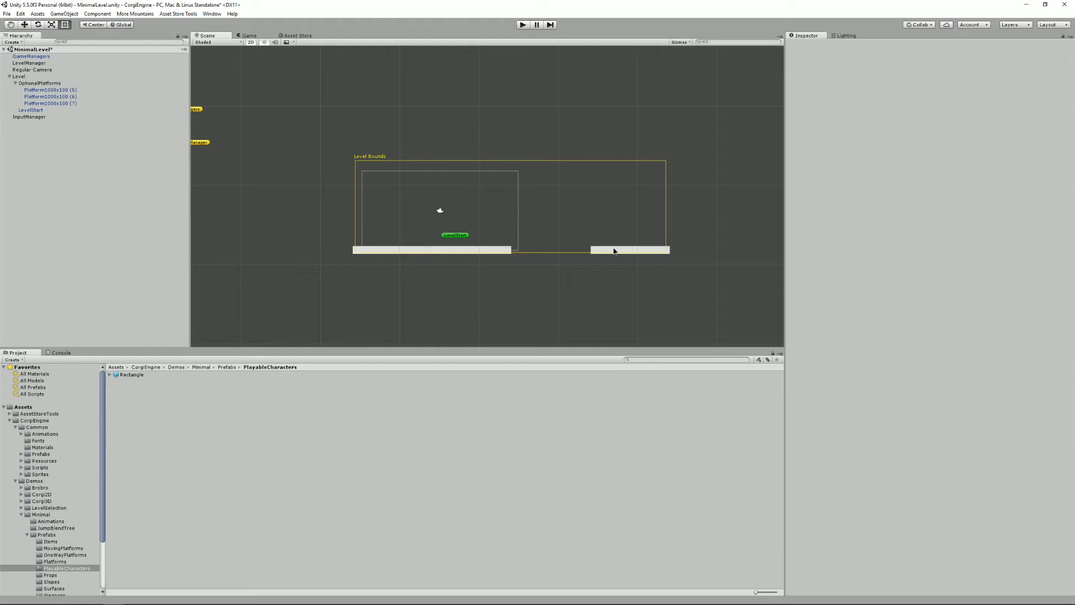
click(614, 251)
key(Delete)
click(491, 252)
key(Delete)
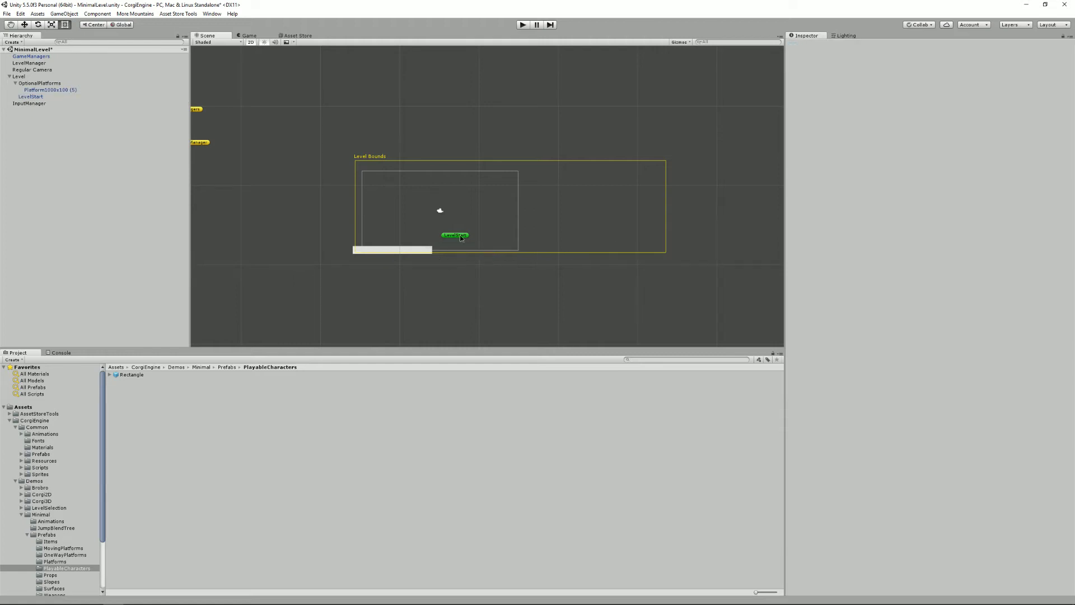
- Move the LevelStart checkpoint above the remaining platform, to about X -93.5, Y -12.68, and briefly play-test the level
click(461, 236)
click(24, 25)
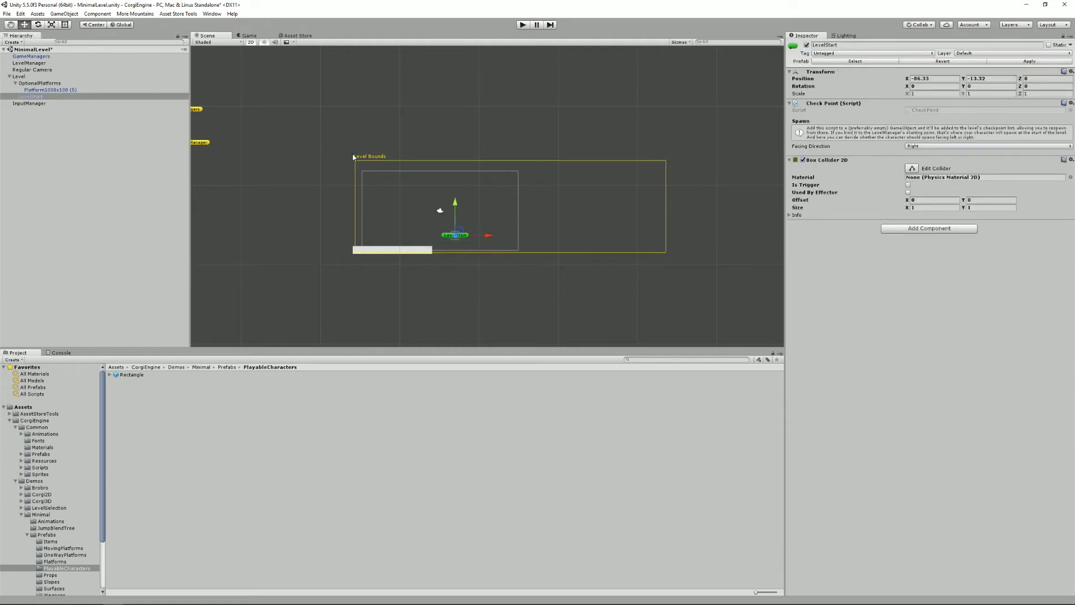
drag(461, 226, 406, 220)
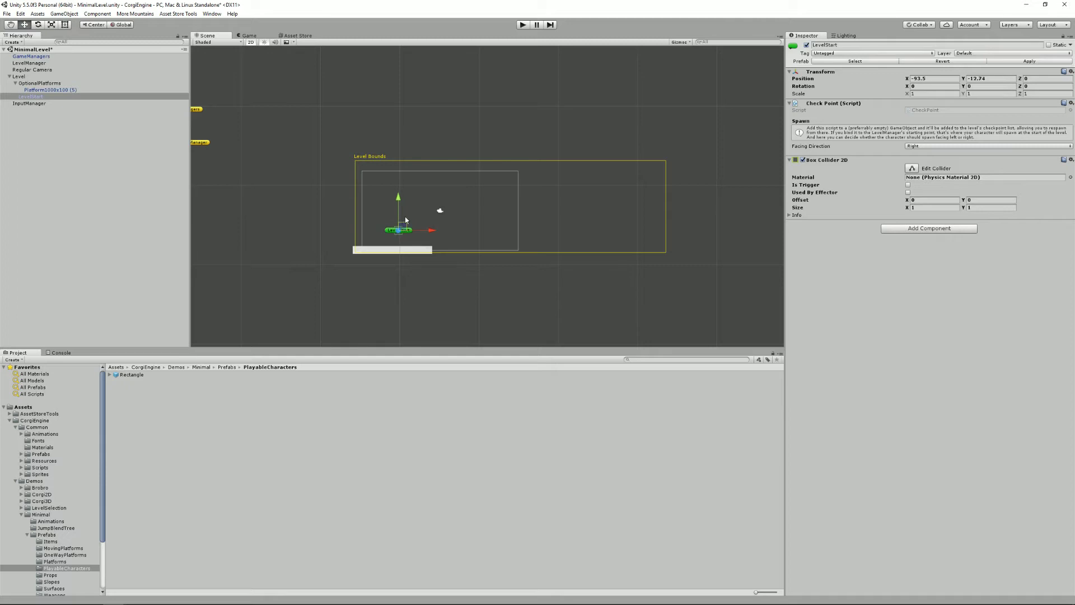
click(523, 25)
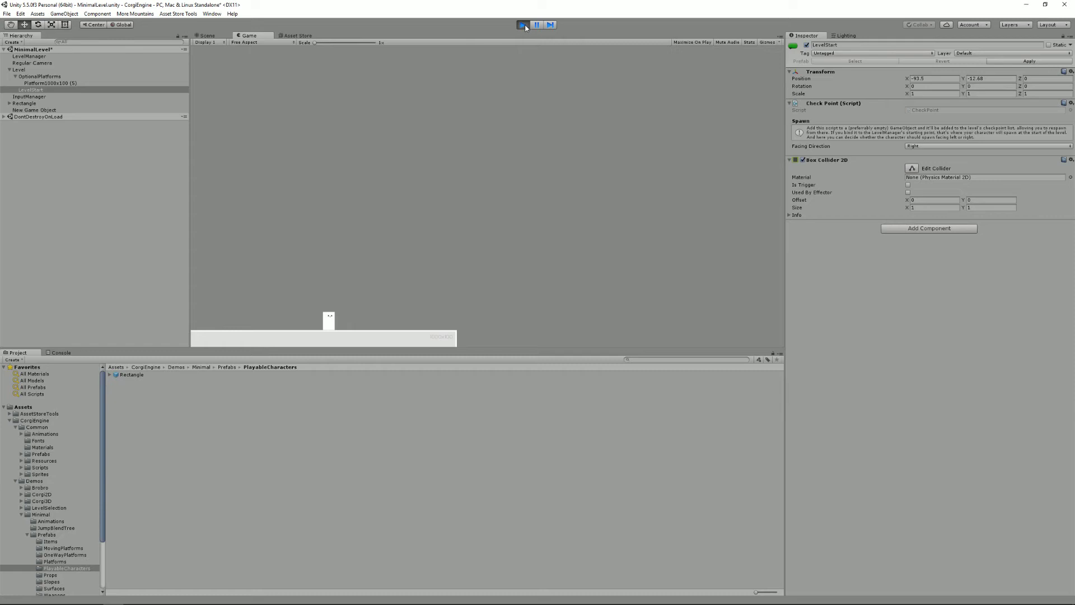
click(523, 24)
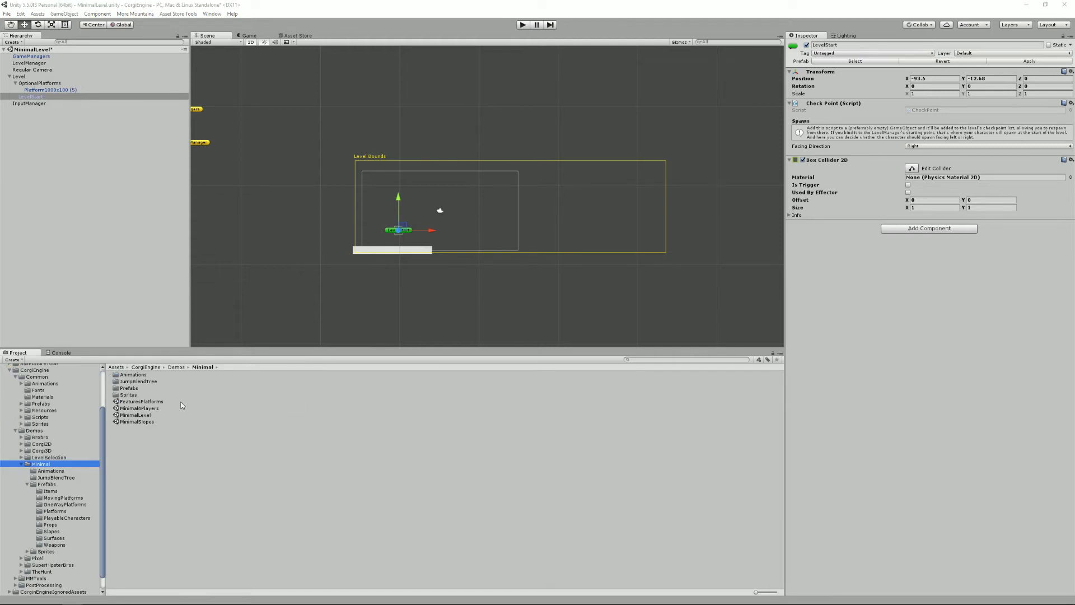
- Open the Minimal4Players scene without saving the MinimalLevel changes, and start play mode
double_click(149, 410)
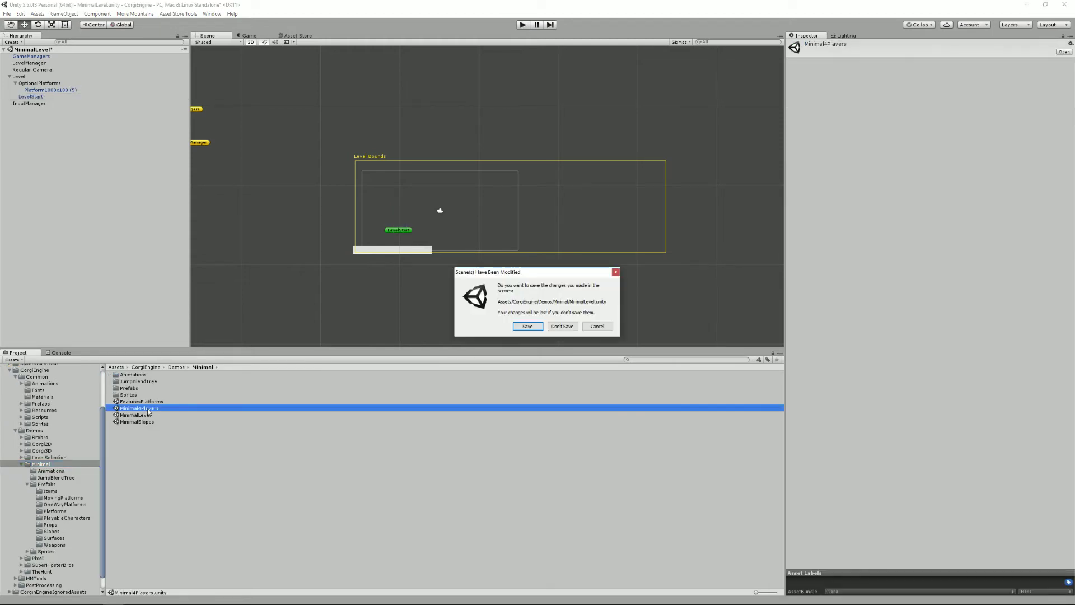
click(566, 325)
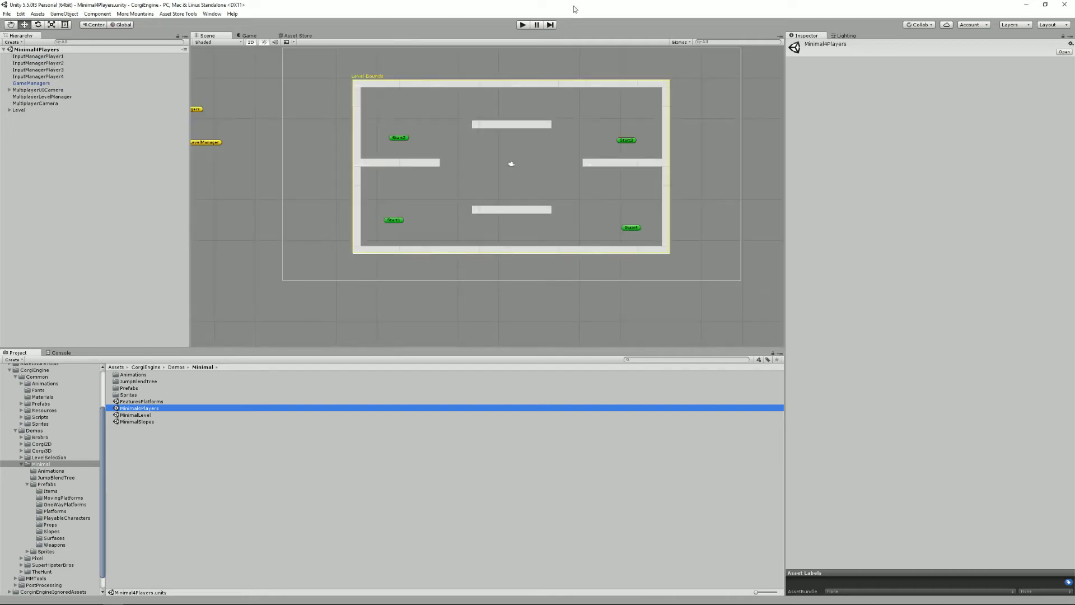
click(521, 26)
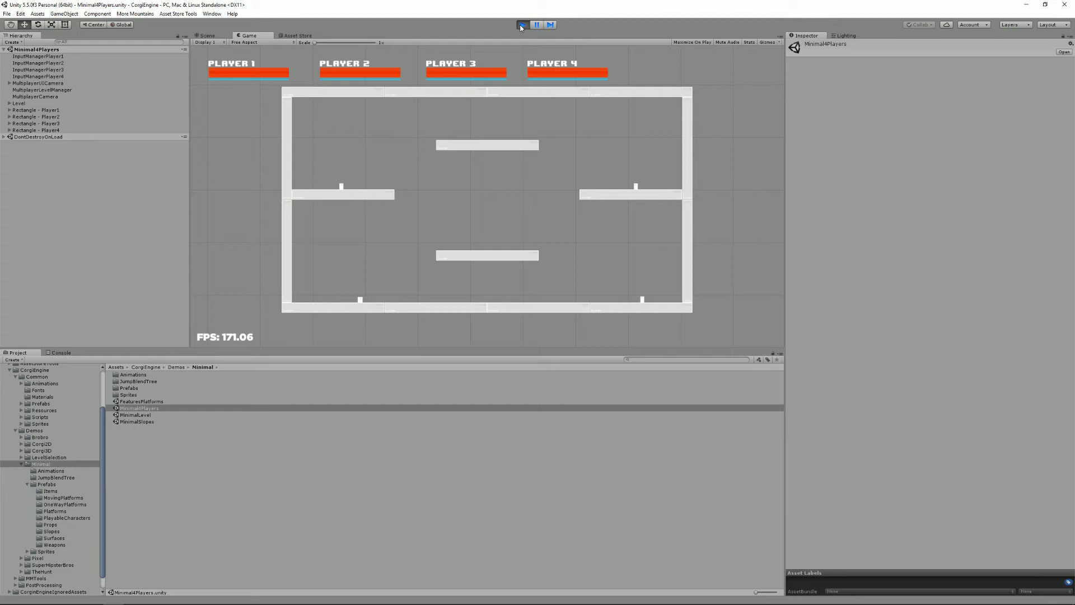
- Play-test the four-player level by moving and jumping with two of the characters, and stop play mode
key(Right)
key(Left)
key(Right)
key(space)
key(space)
key(Left)
key(a)
key(d)
key(Right)
key(a)
key(Left)
key(d)
key(Right)
key(a)
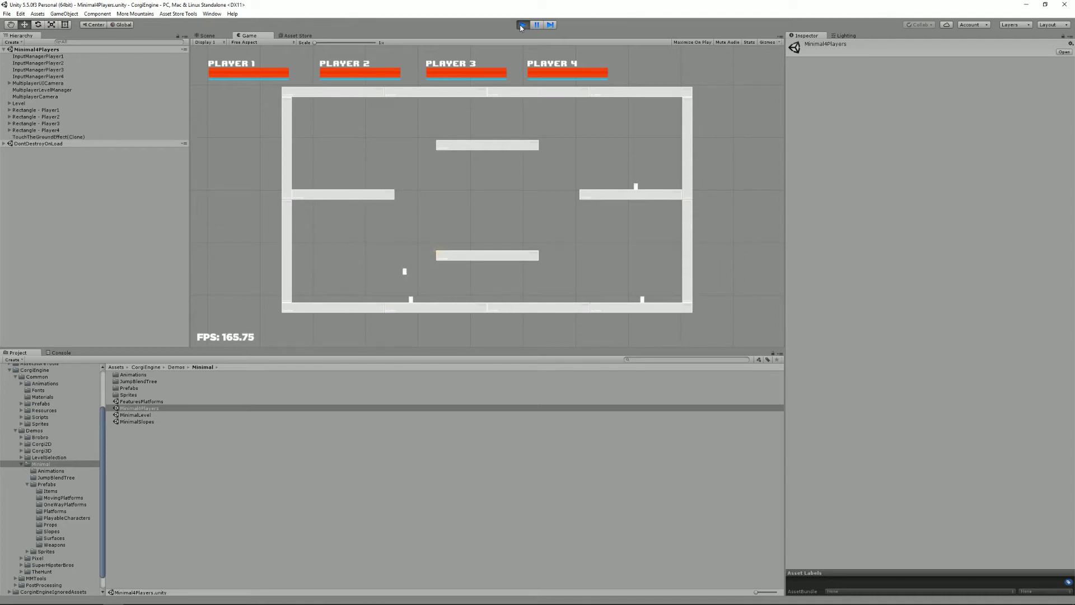
key(d)
key(a)
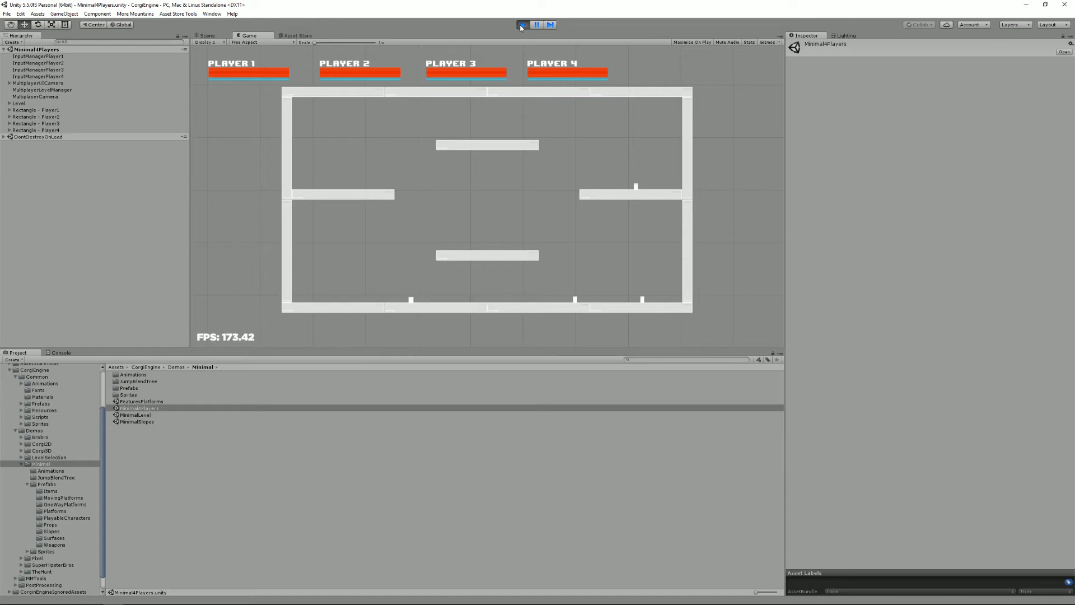
key(Left)
key(d)
key(space)
key(Left)
key(a)
key(Left)
key(d)
key(Left)
click(526, 25)
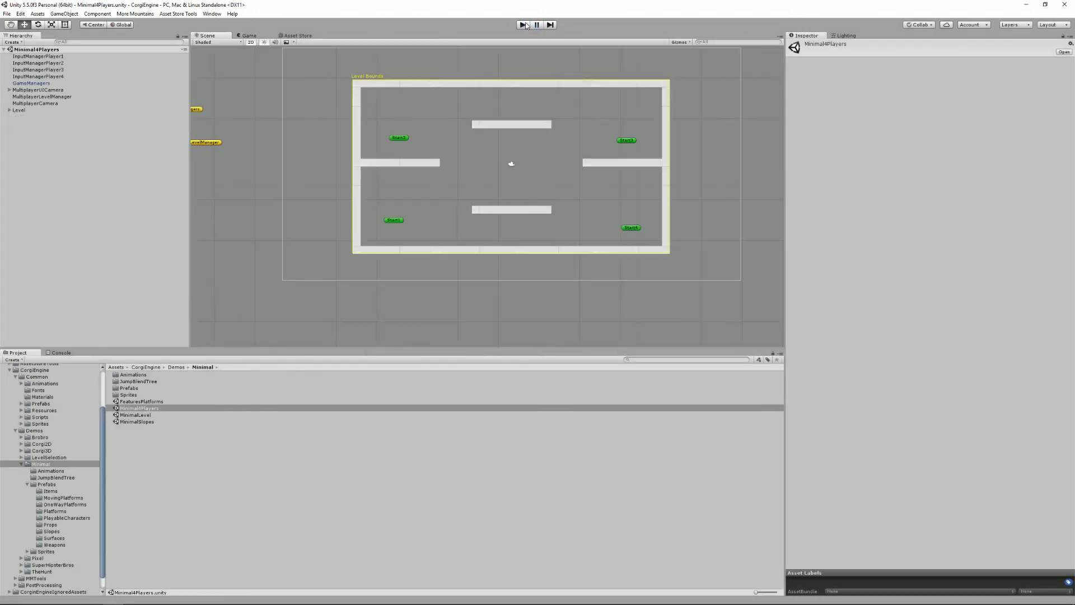
- Compare the Player ID settings on the InputManagerPlayer1 to InputManagerPlayer4 objects
click(74, 57)
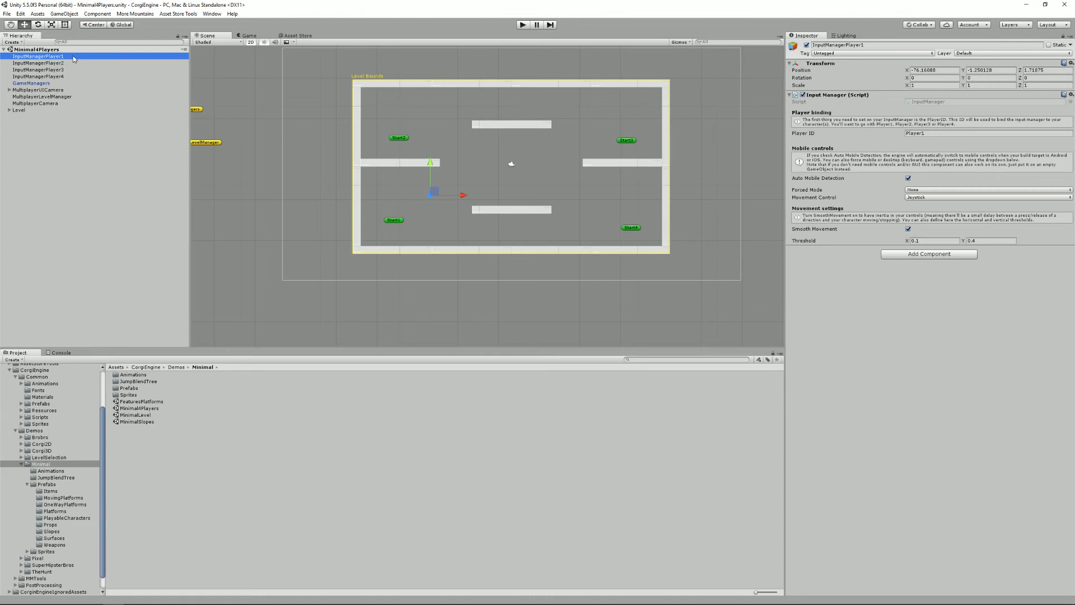
key(Down)
key(Down)
key(Down)
key(Up)
key(Up)
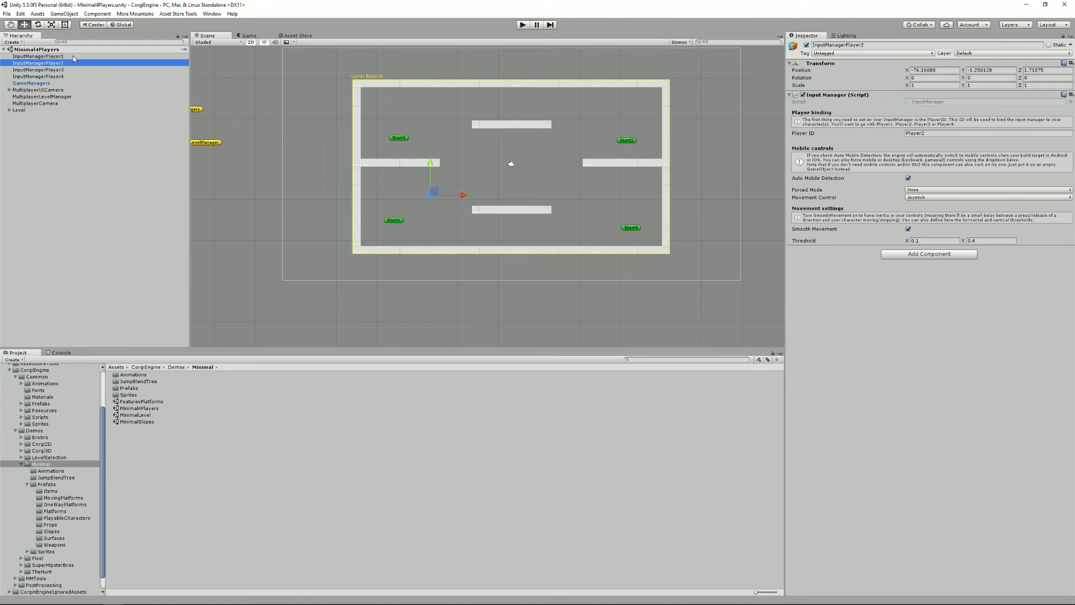
key(Up)
key(Down)
key(Down)
key(Down)
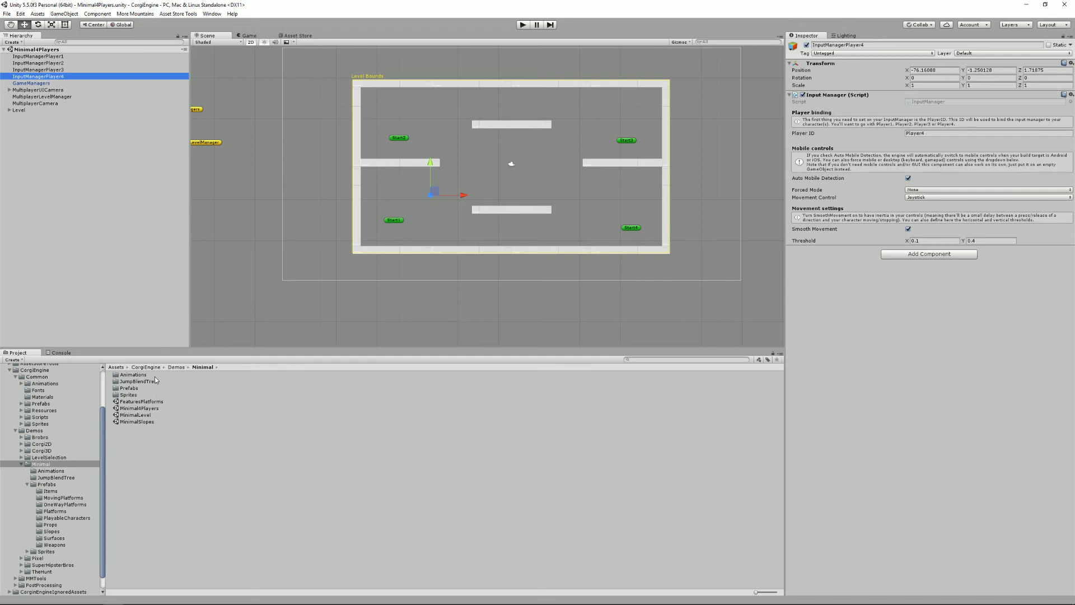
- Expand the Level object, examine the MultiplayerLevelManager's Player Prefabs list, and locate its Element 0 character prefab in the project
click(10, 111)
click(9, 110)
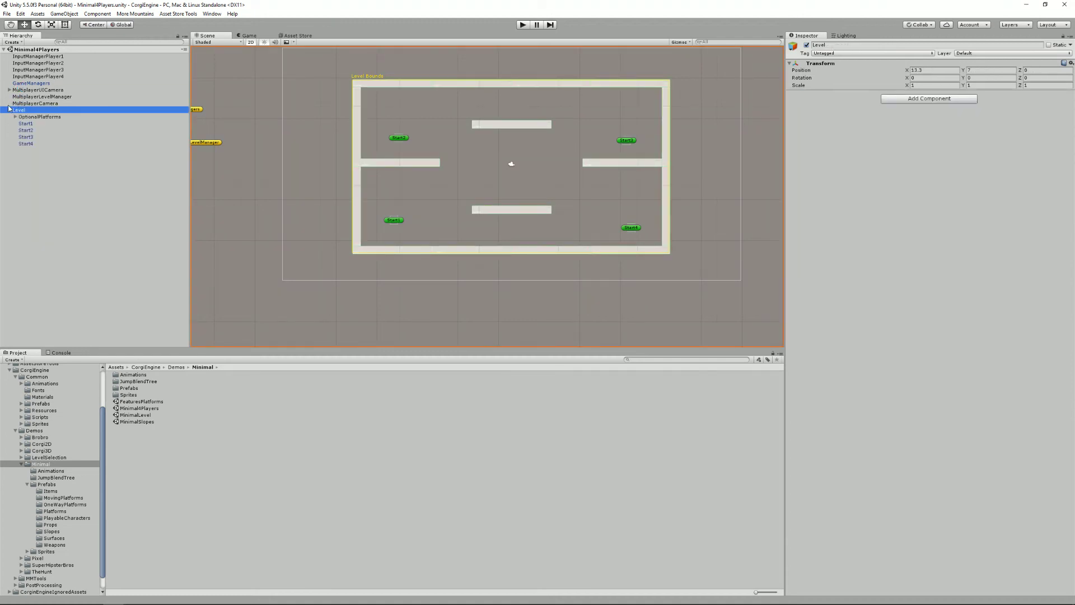
click(33, 98)
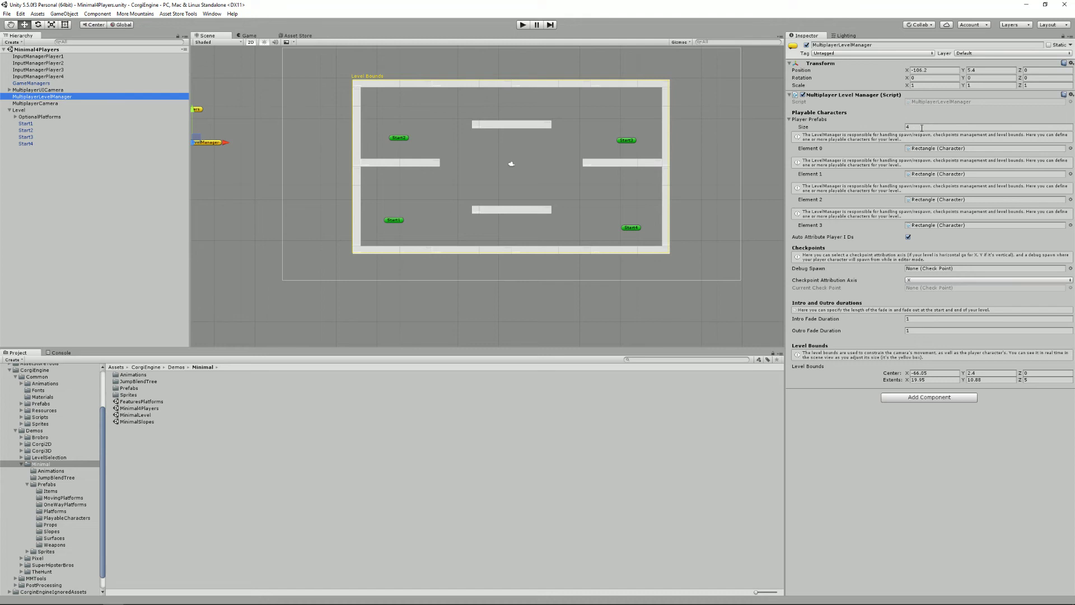
click(921, 128)
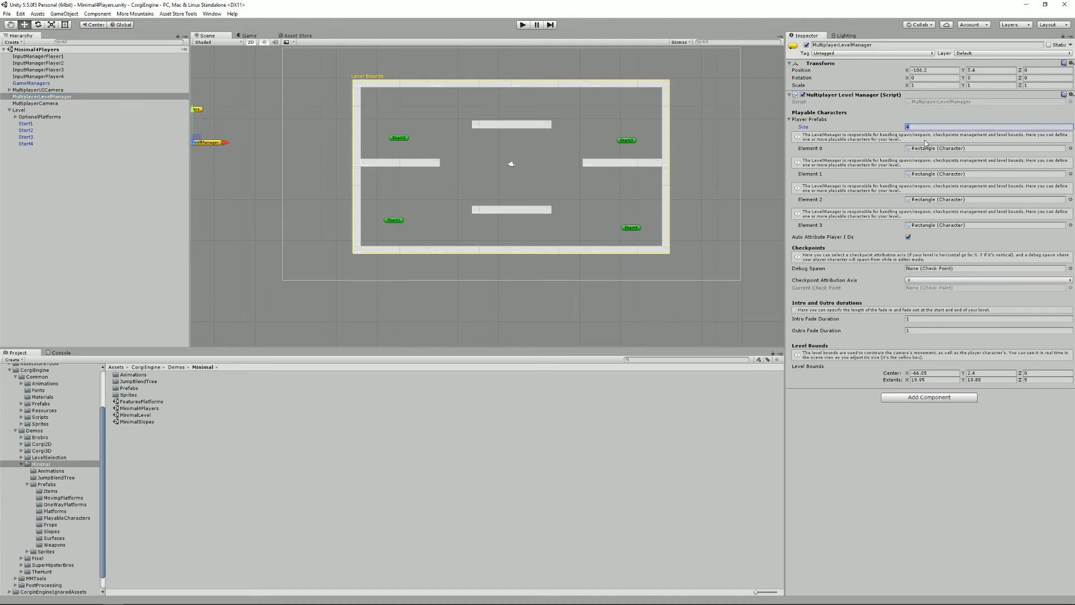
click(931, 148)
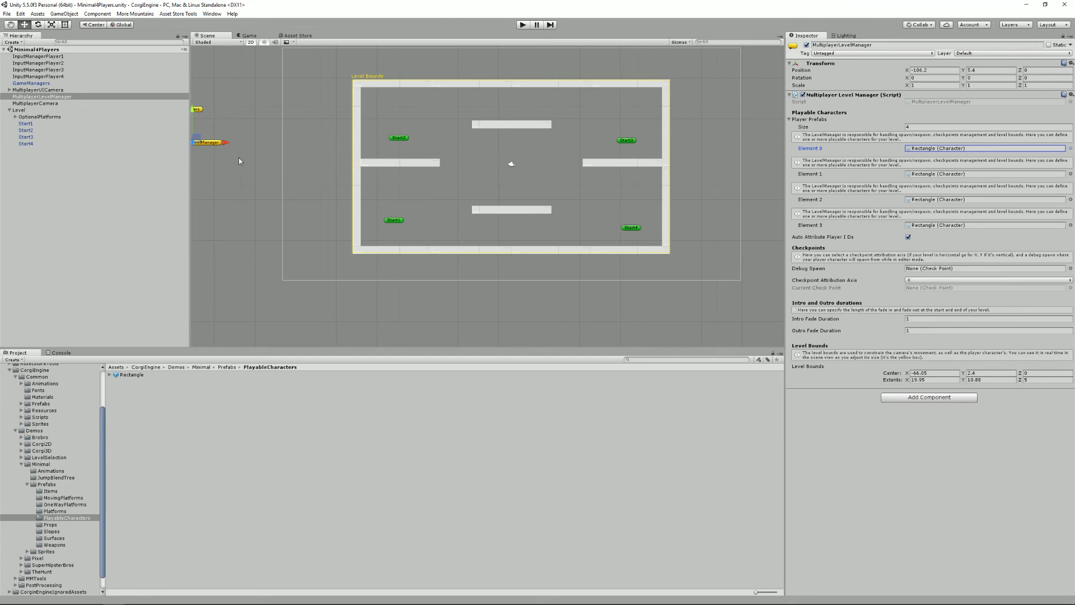
- Inspect the Start2 checkpoint's settings, and review the MultiplayerLevelManager and MultiplayerCamera objects
click(397, 141)
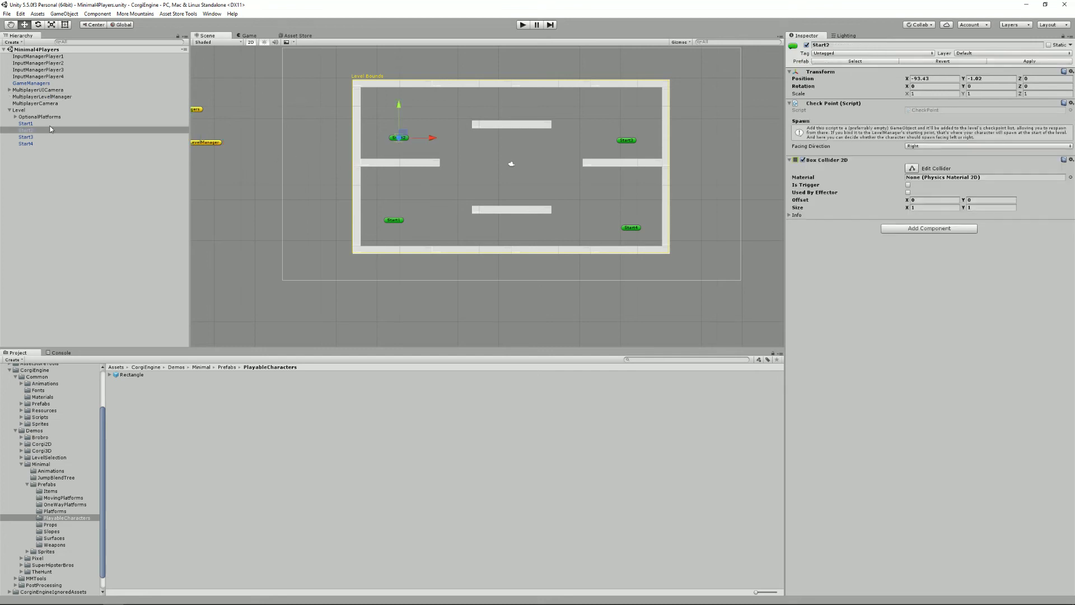
click(44, 97)
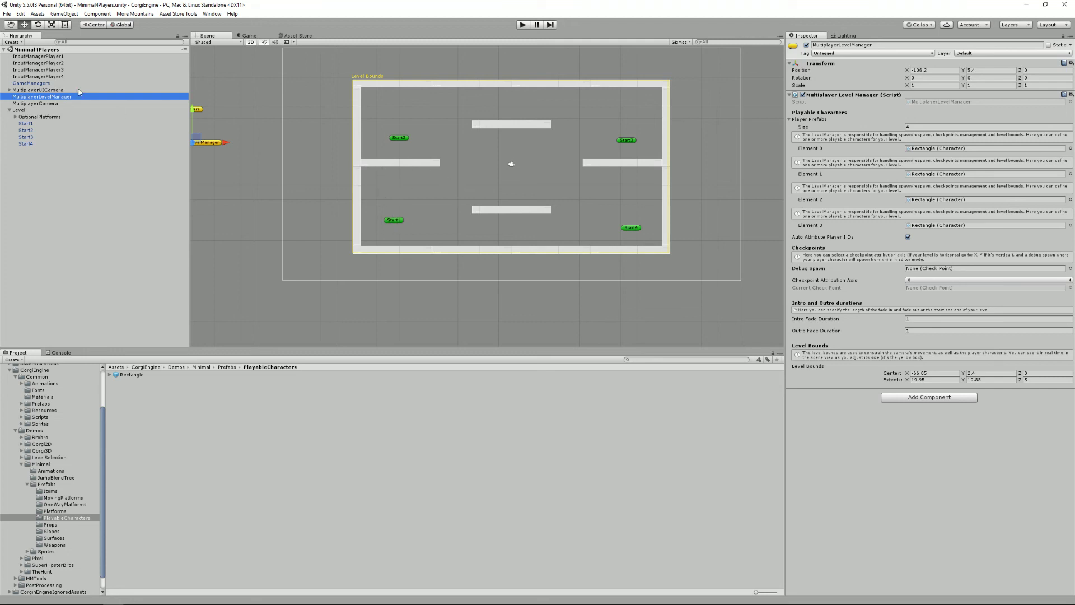
click(61, 110)
click(59, 105)
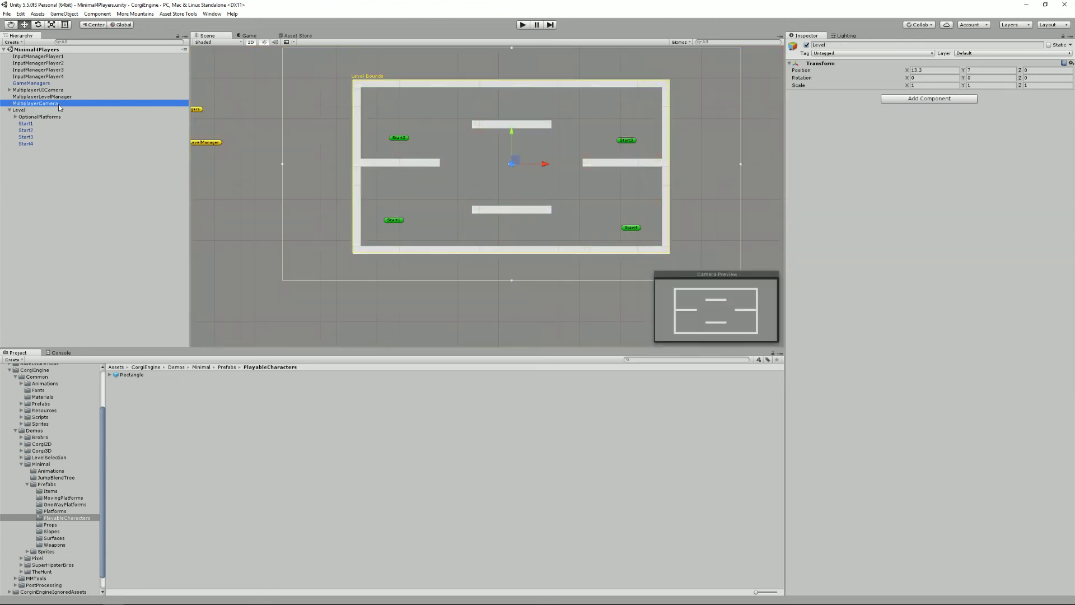